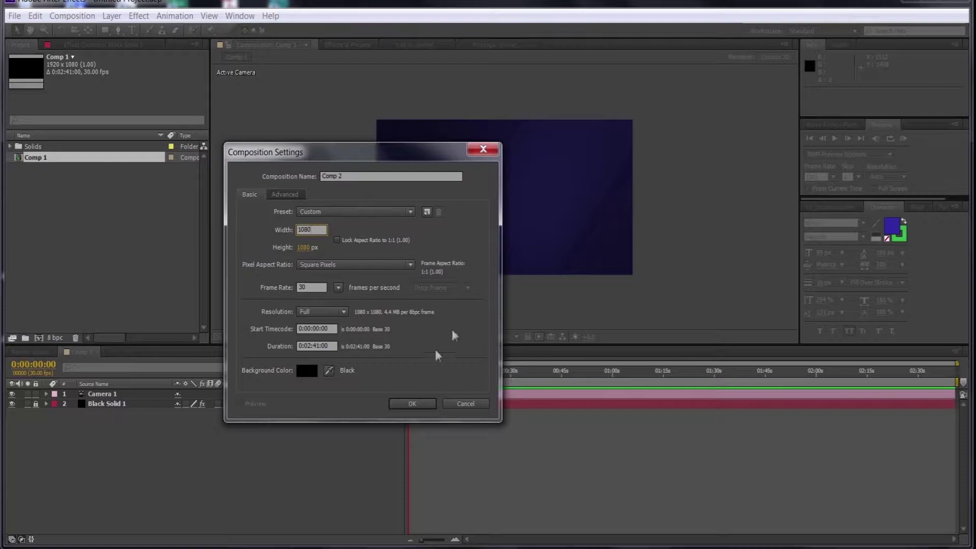
- Create the new composition 1080 px wide and high and add a comp-sized black solid to it
left_click(424, 404)
right_click(227, 435)
mouse_move(231, 283)
left_click(102, 319)
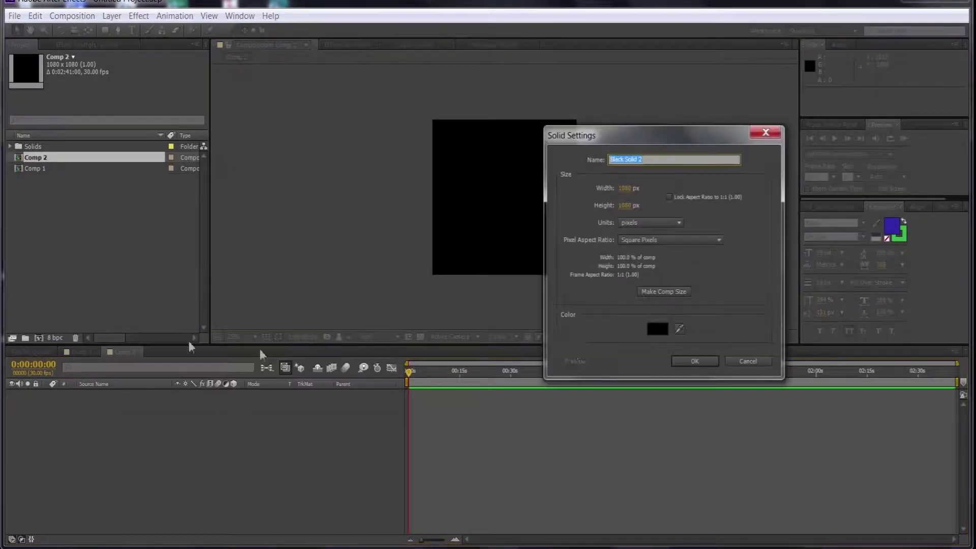
left_click(682, 364)
- Apply the Fill effect to the black solid and set its color to a soft green
right_click(112, 103)
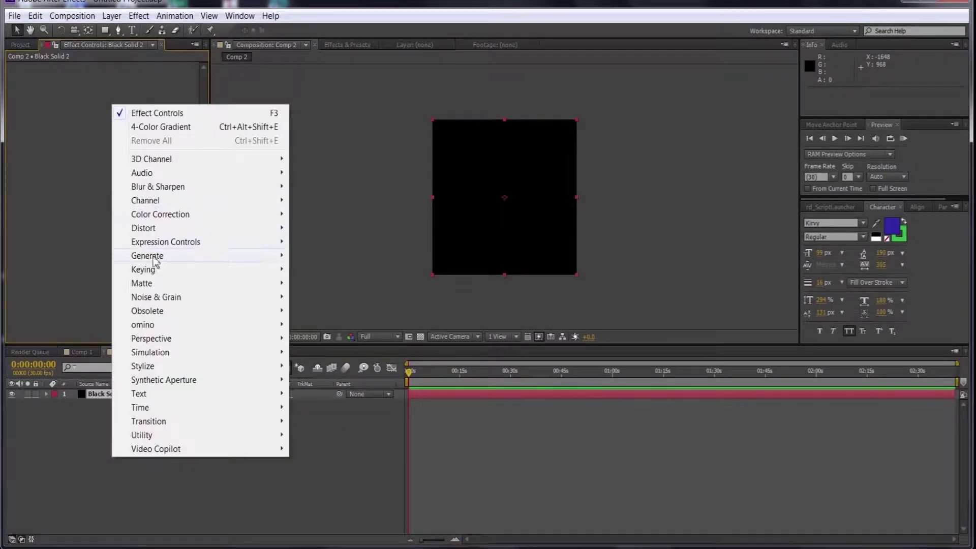
mouse_move(155, 258)
left_click(320, 441)
left_click(121, 96)
left_click(192, 371)
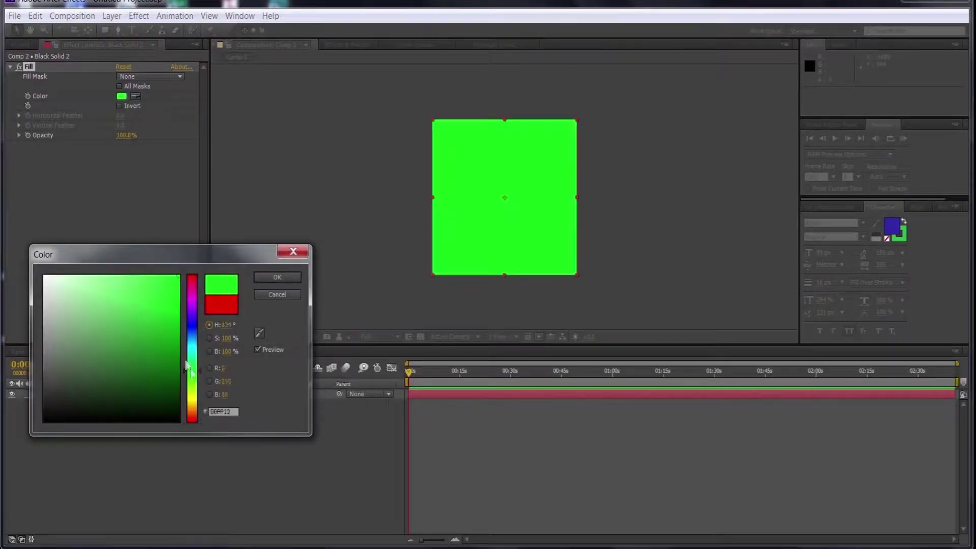
left_click(146, 313)
left_click(147, 338)
left_click(137, 316)
left_click(277, 277)
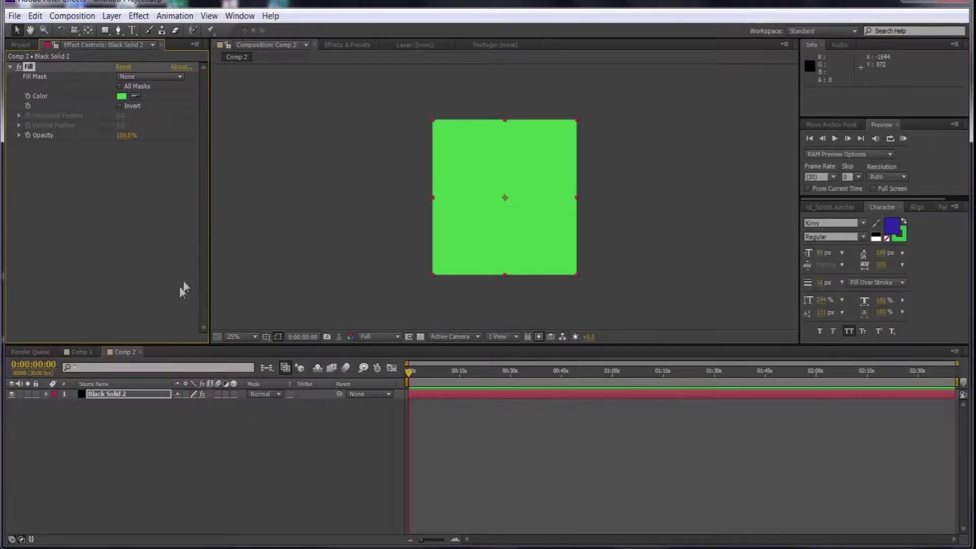
- Add a full-layer rectangular mask to the solid, set it to Subtract and set its Mask Expansion to -20 pixels
double_click(105, 29)
left_click(64, 414)
left_click(191, 413)
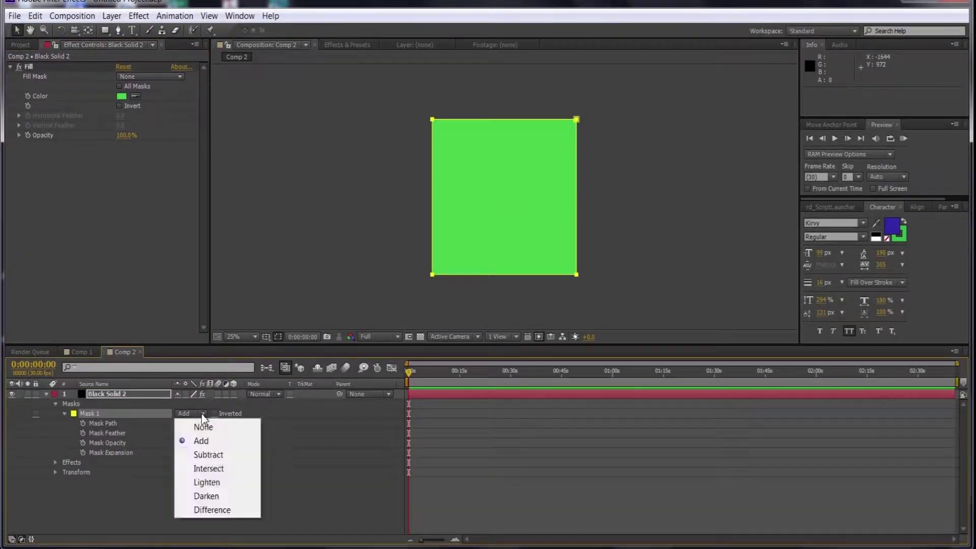
left_click(203, 453)
left_click_drag(202, 452, 167, 450)
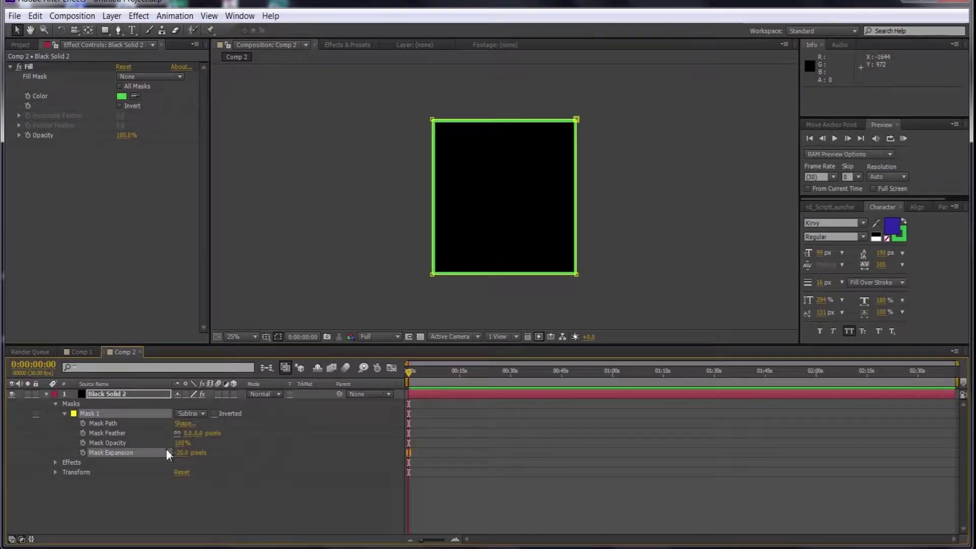
left_click(46, 394)
- Create a shape layer with an ellipse path and enlarge it to a circle of about 1019 px inside the green frame
right_click(141, 436)
mouse_move(195, 301)
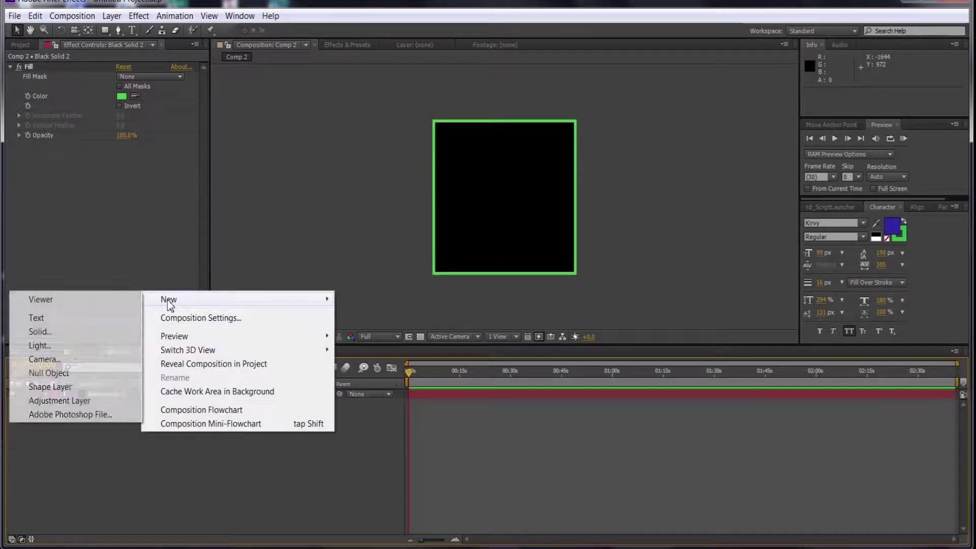
left_click(50, 387)
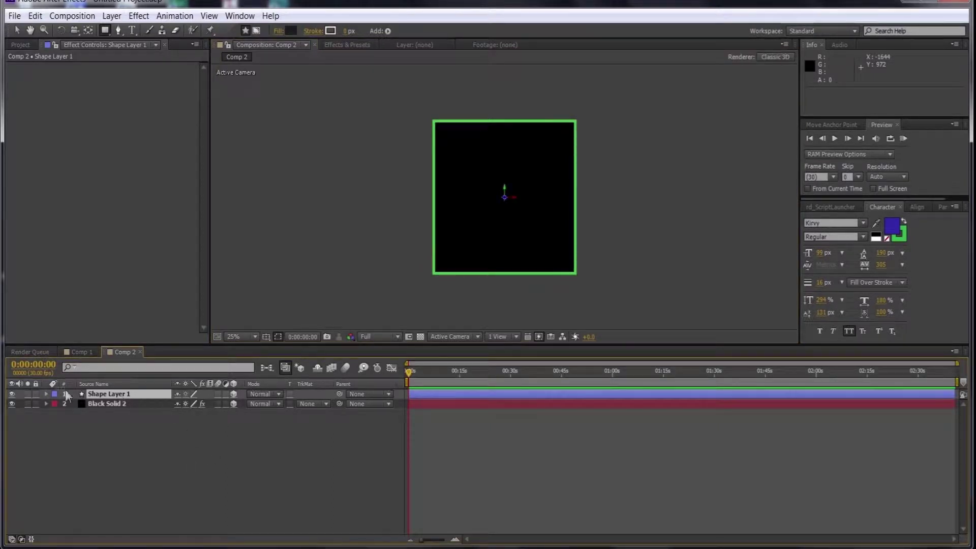
left_click(46, 394)
left_click(239, 404)
left_click(285, 162)
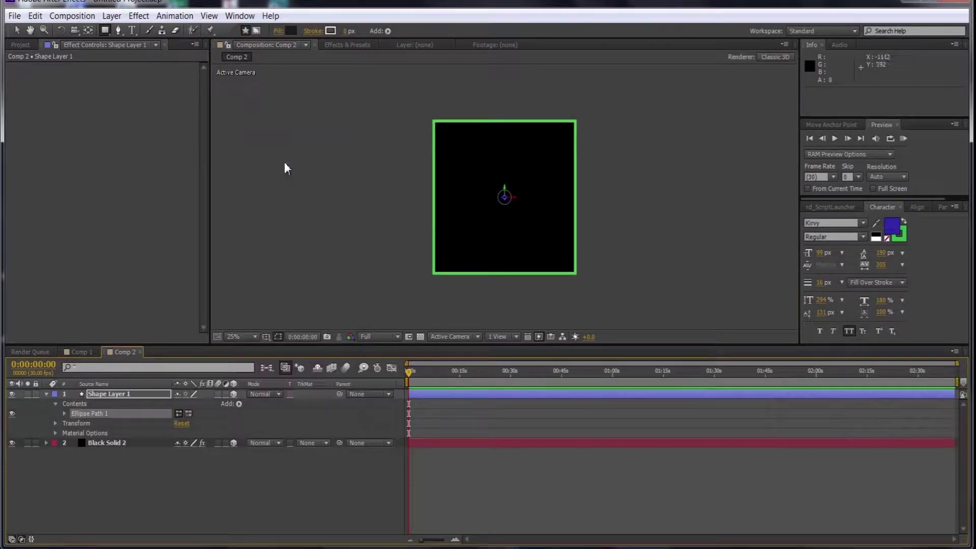
left_click(208, 424)
left_click_drag(199, 423, 709, 429)
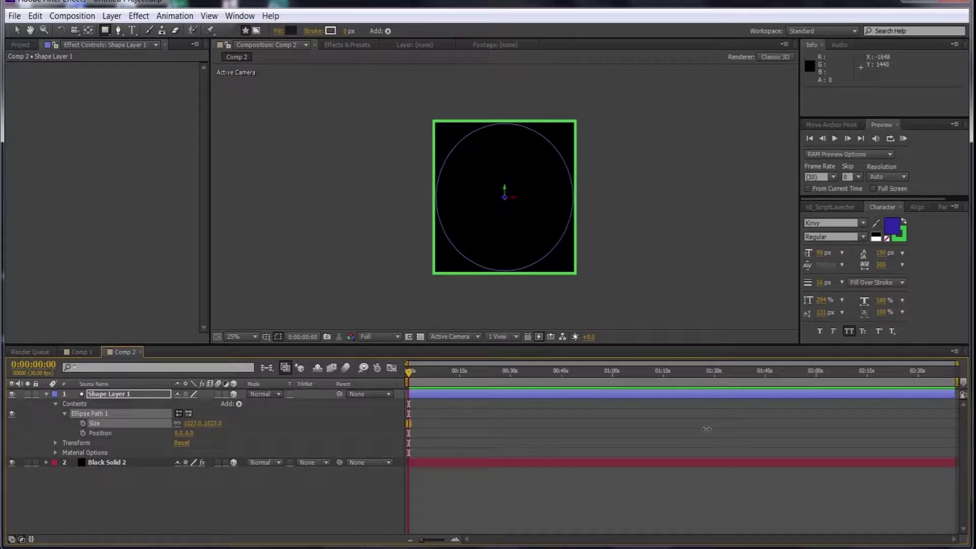
- Add a white stroke to the ellipse and set its Stroke Width to 7
left_click(238, 403)
left_click(276, 246)
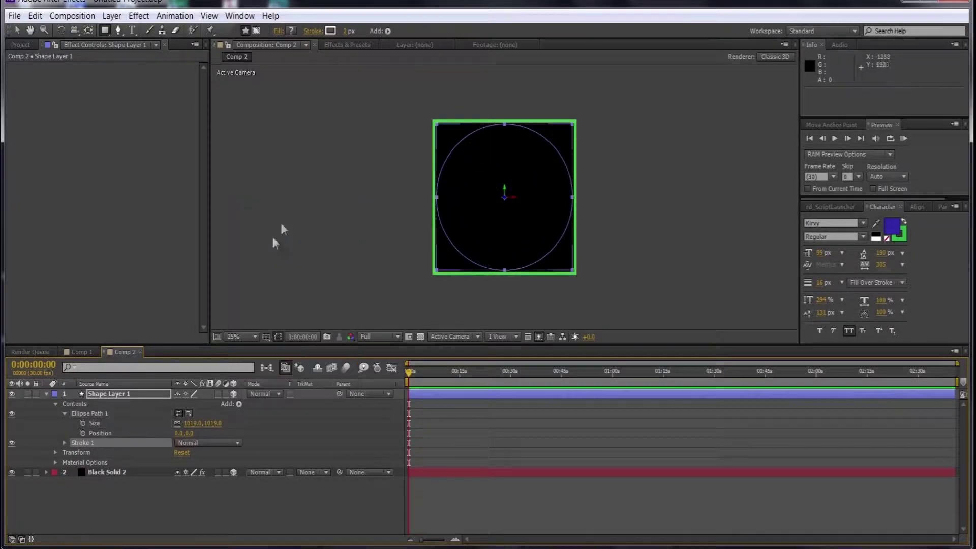
left_click(64, 443)
left_click_drag(178, 482, 183, 482)
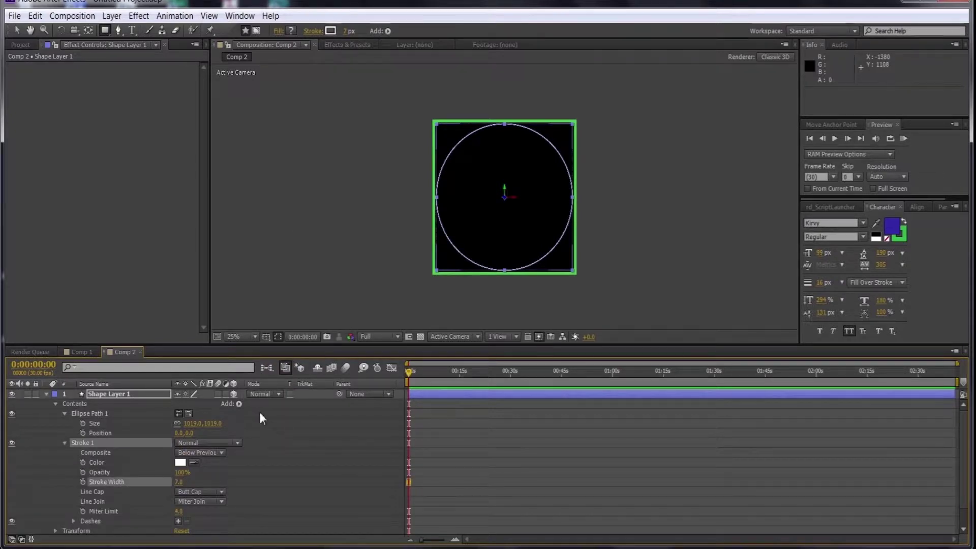
left_click(46, 394)
- Create a text layer reading CUBE on the first line and FACE on the second
right_click(136, 438)
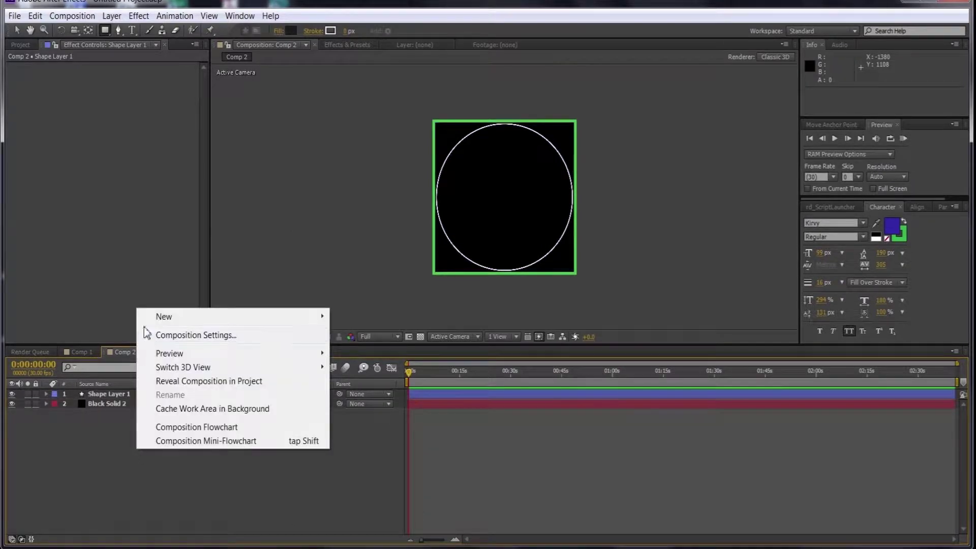
mouse_move(164, 316)
left_click(94, 335)
type("CUBE")
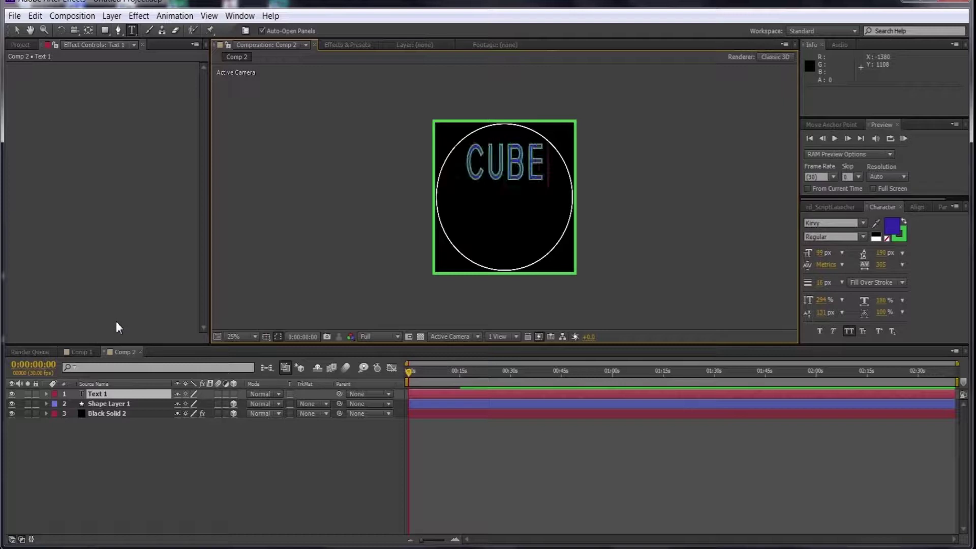
key("Return")
type("FACE")
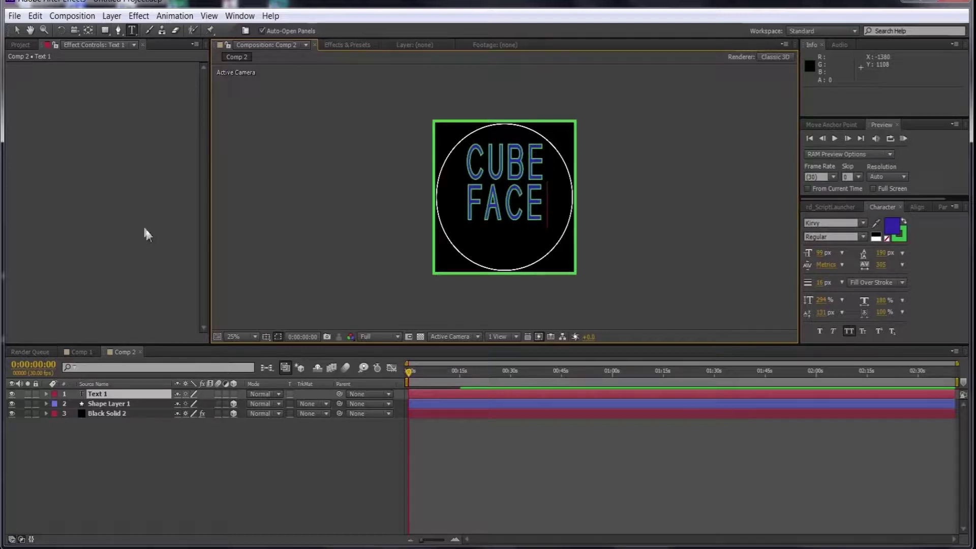
- Center the cube face text layer vertically in the composition
left_click(94, 393)
left_click(917, 207)
left_click(886, 235)
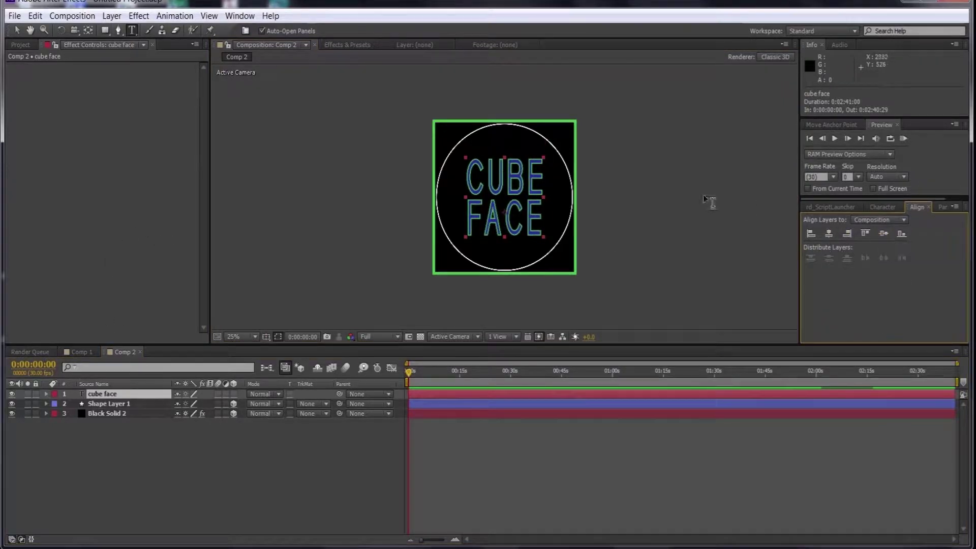
- Rename the Comp 1 composition as cubeface
left_click(78, 352)
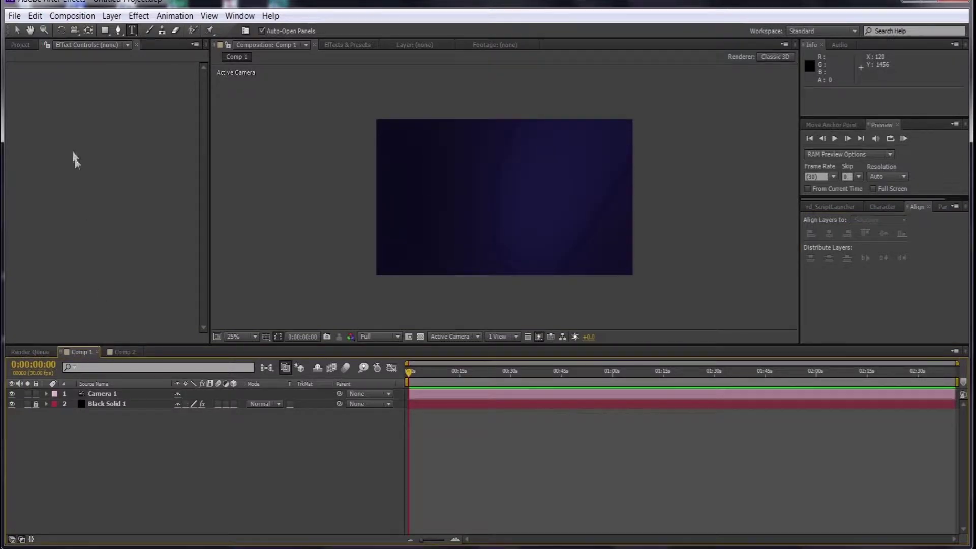
left_click(20, 45)
left_click(35, 168)
right_click(31, 169)
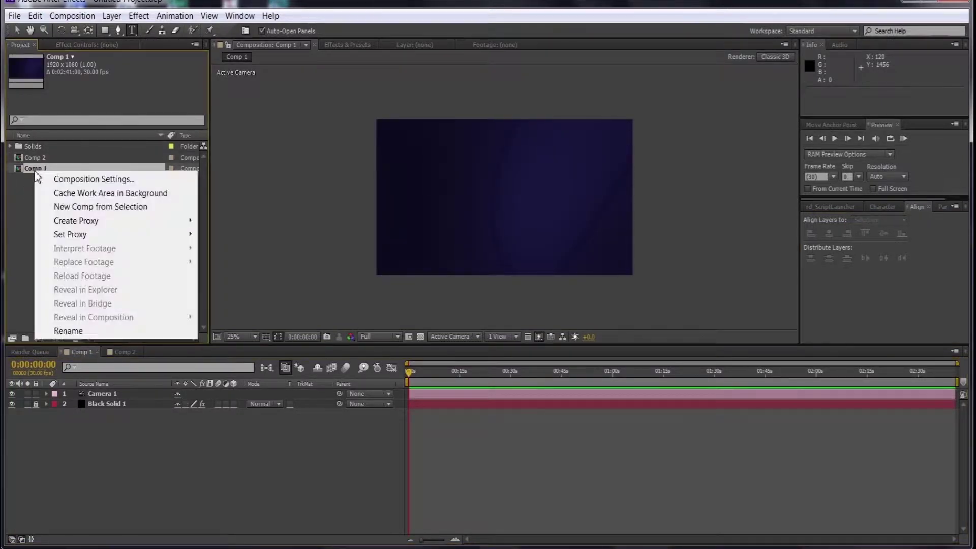
left_click(41, 330)
type("cubeface")
- Rename the 1920 x 1080 composition as stage and the Comp 2 composition as cubeface
right_click(23, 159)
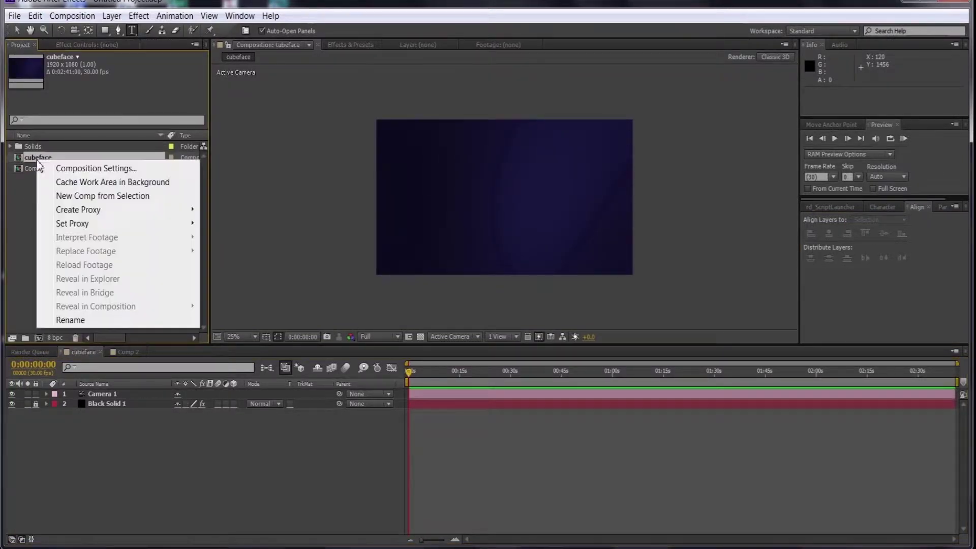
right_click(23, 162)
left_click(71, 320)
type("stage")
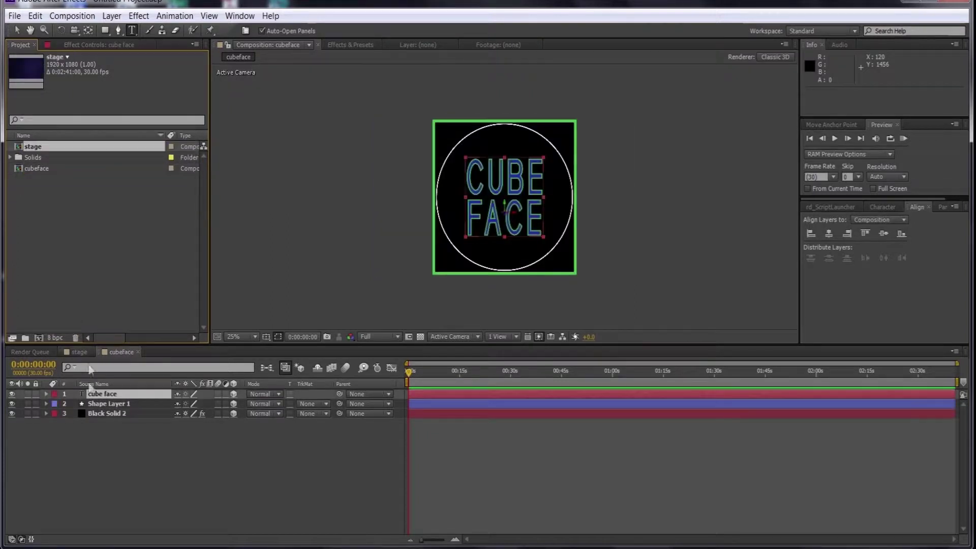
- Place the cubeface composition in the stage composition below Camera 1 and make it a 3D layer
left_click(80, 352)
left_click_drag(44, 168, 108, 400)
left_click(186, 414)
- Orbit Camera 1 around the cube face, settling on a slightly angled view
left_click(102, 394)
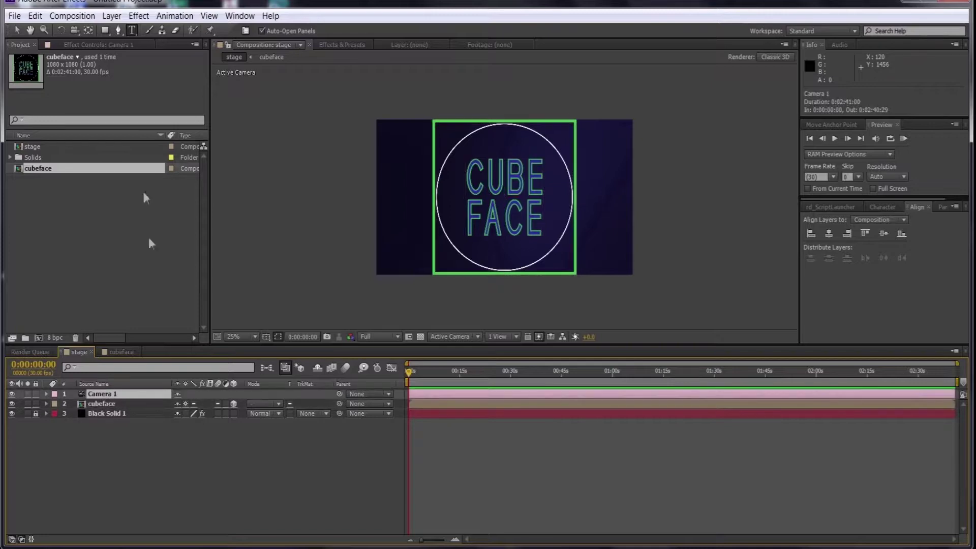
key("c")
left_click_drag(508, 214, 465, 204)
key("ctrl+z")
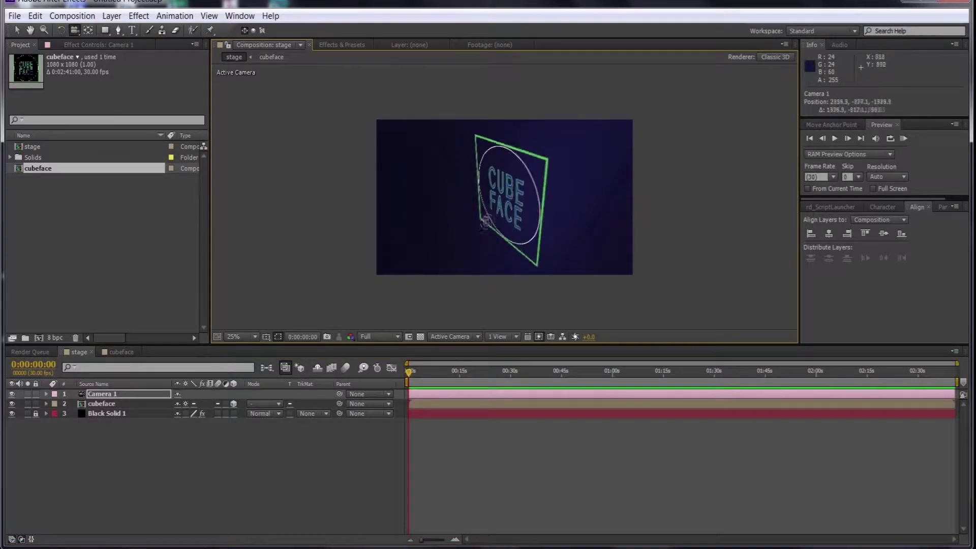
key("ctrl+z")
- Create a null object, move it below Camera 1 and rename it cubecenter
right_click(130, 438)
mouse_move(153, 308)
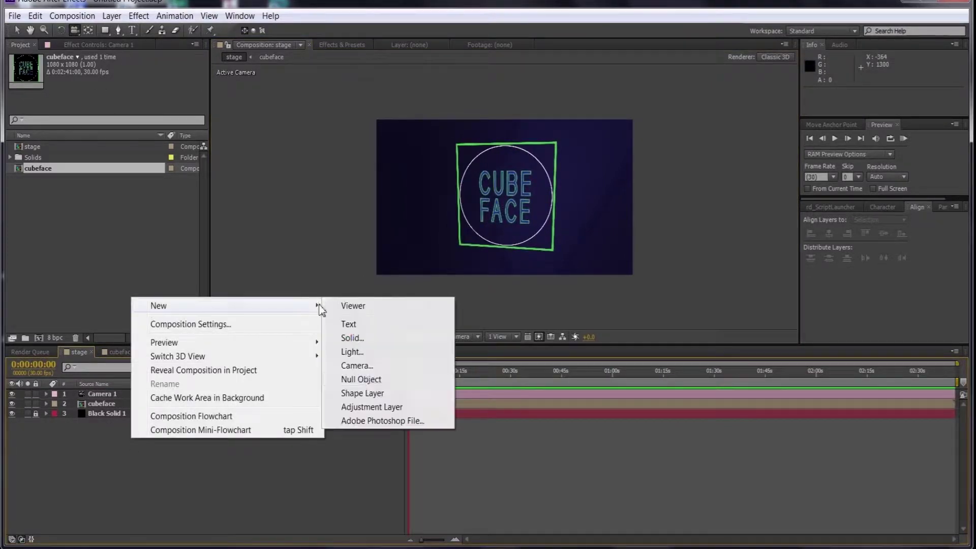
left_click(417, 384)
left_click_drag(91, 398, 93, 407)
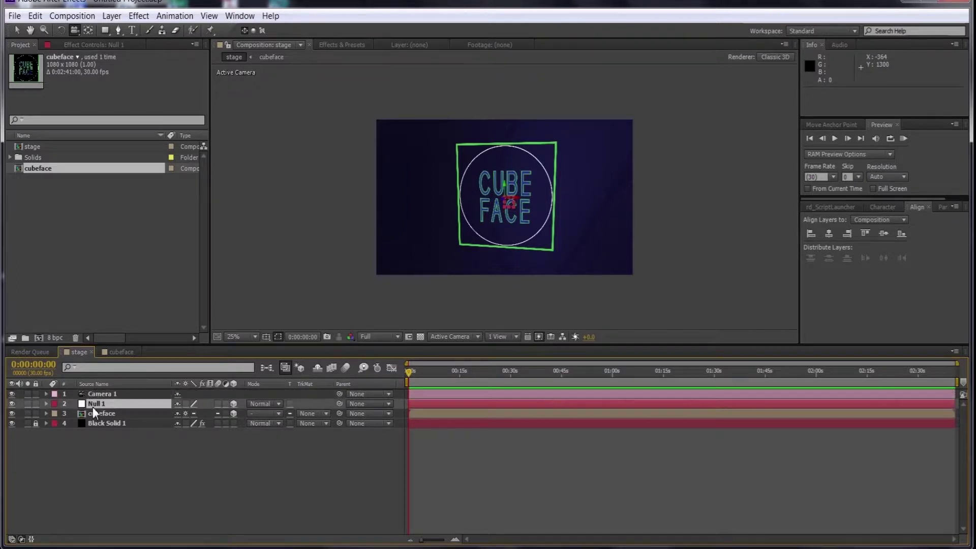
key("Return")
type("cubecenter")
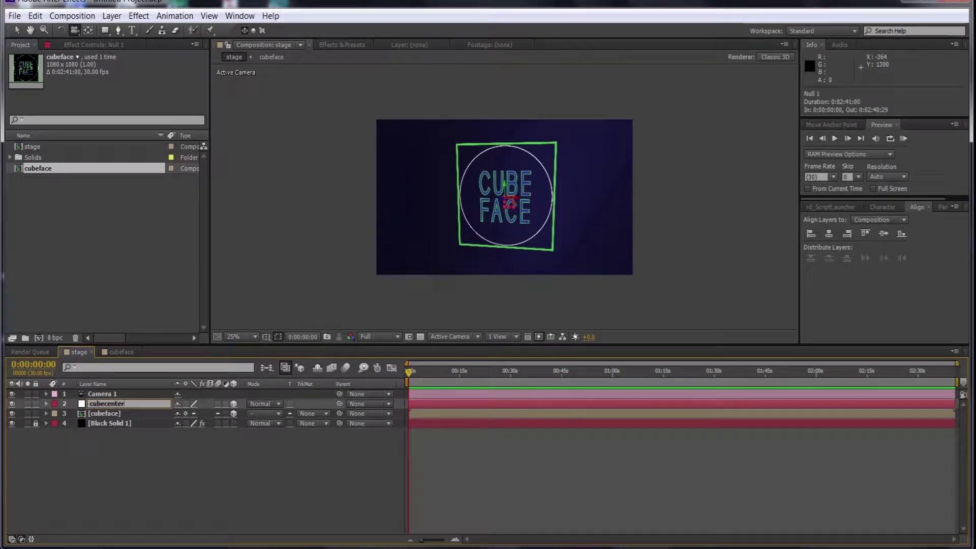
- Set the cubeface layer's Z position to -540
left_click(111, 413)
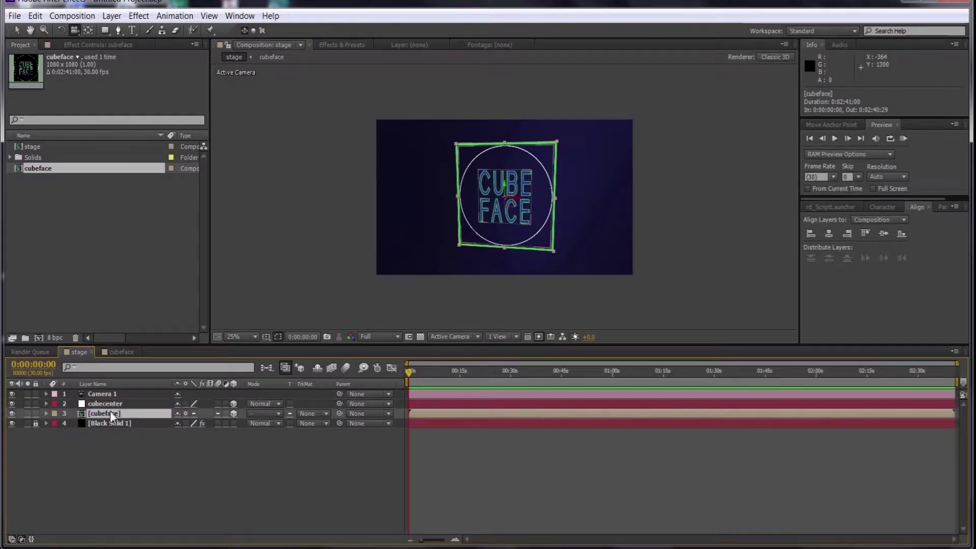
left_click(109, 406)
left_click(112, 413)
key("p")
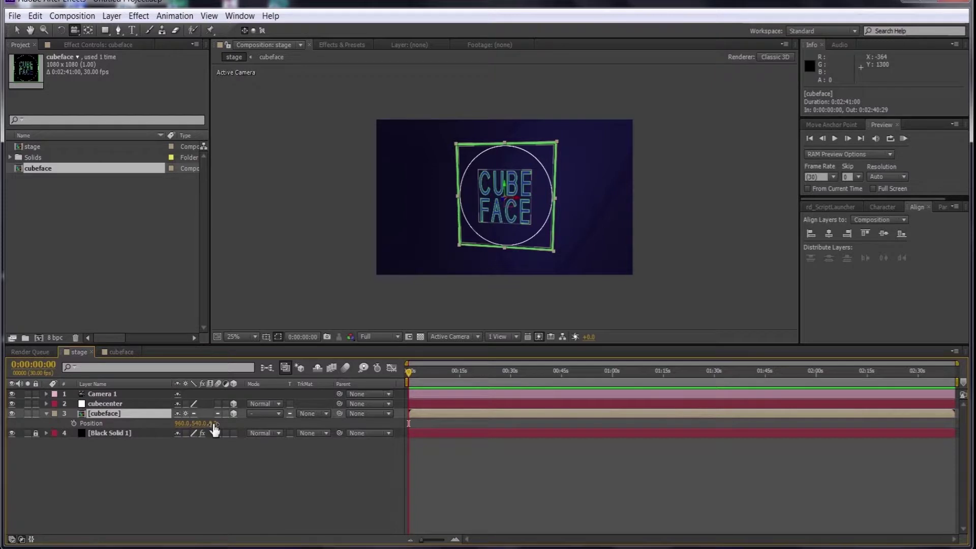
left_click_drag(214, 429, 9, 515)
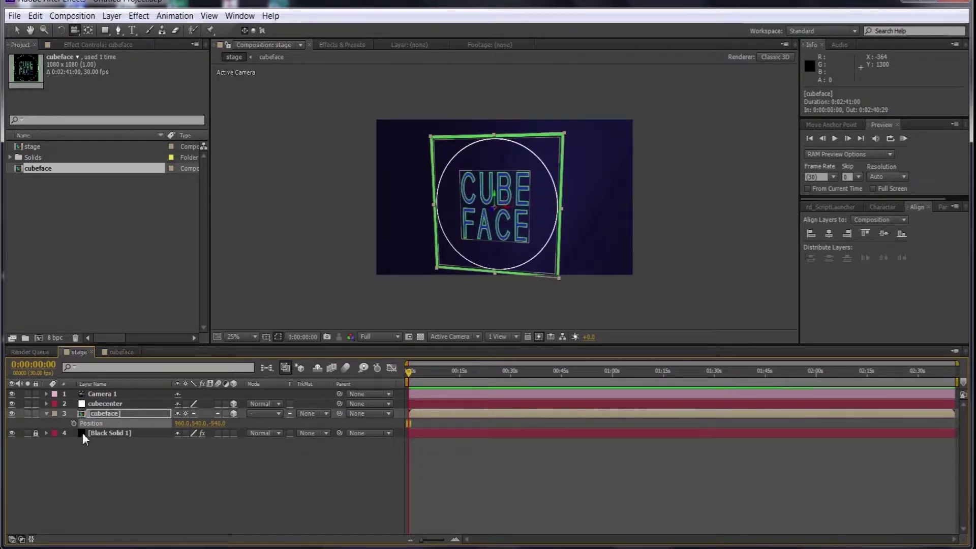
left_click(46, 413)
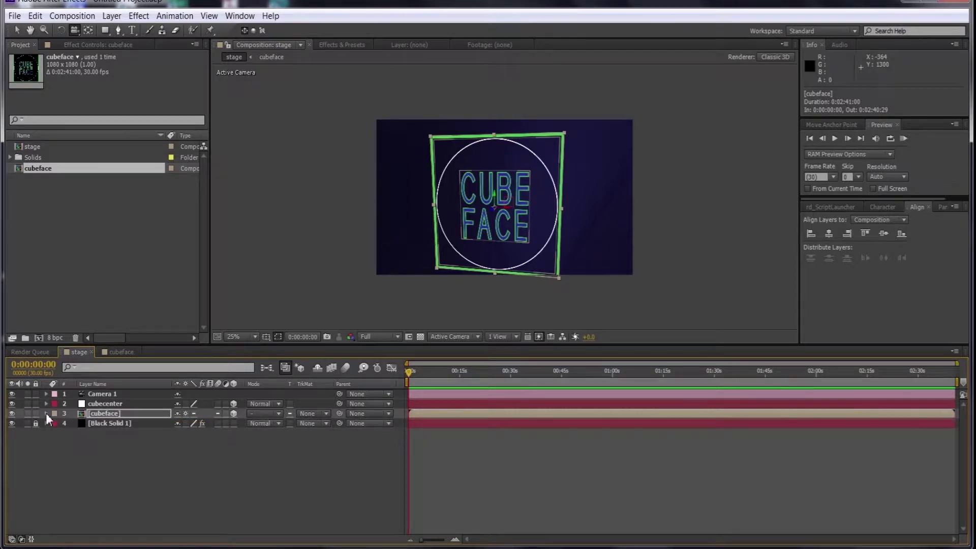
- Rename the cubeface layer in the stage composition as front
left_click(102, 415)
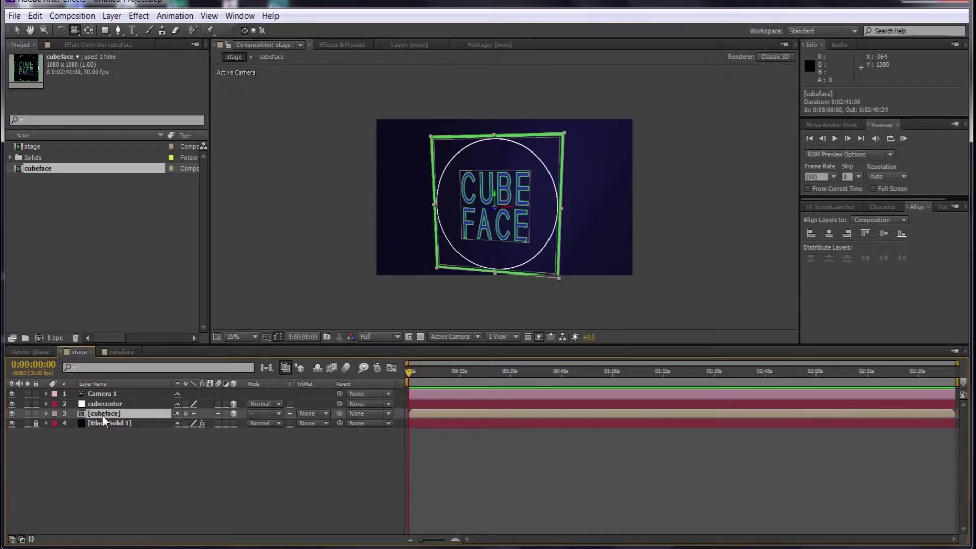
key("Return")
key("BackSpace")
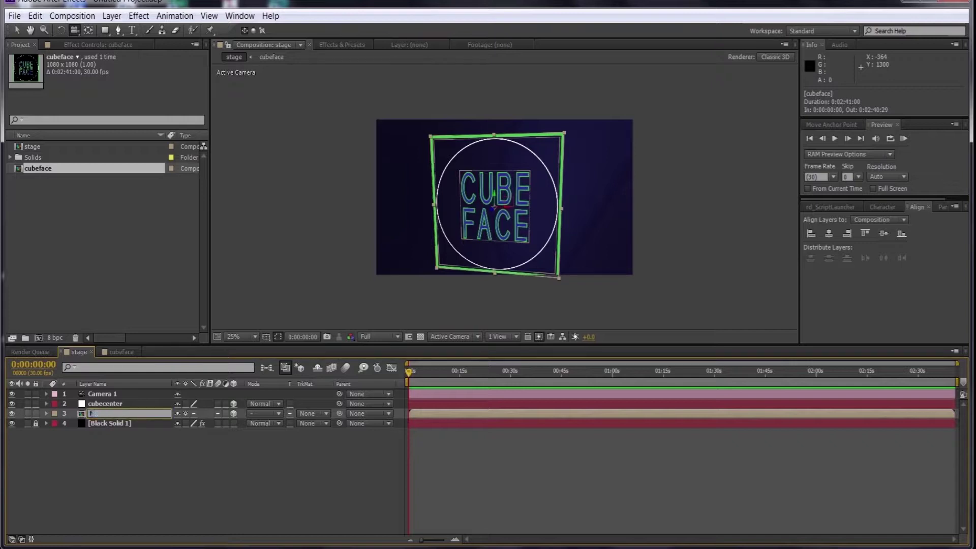
left_click(127, 441)
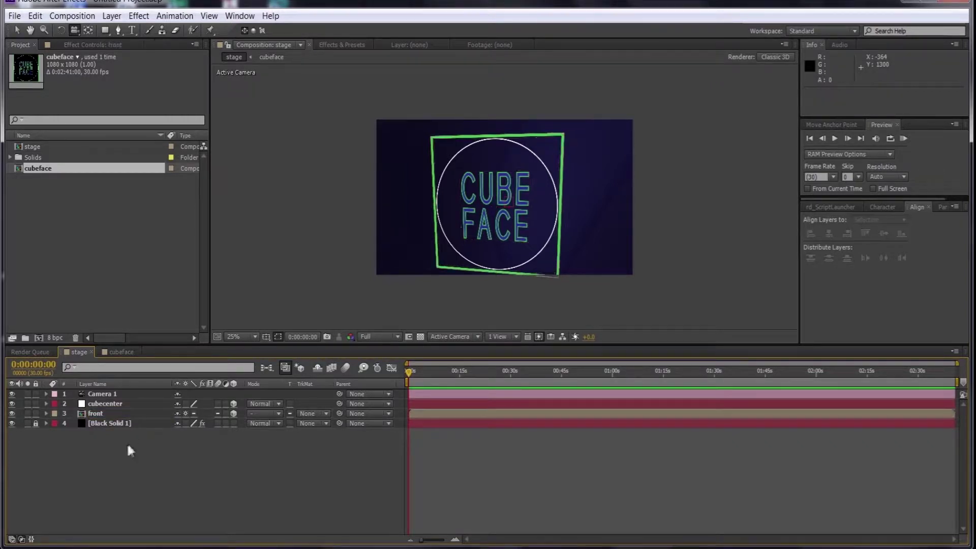
- Duplicate the front layer and parent the copy to the cubecenter null
left_click(100, 416)
key("ctrl+d")
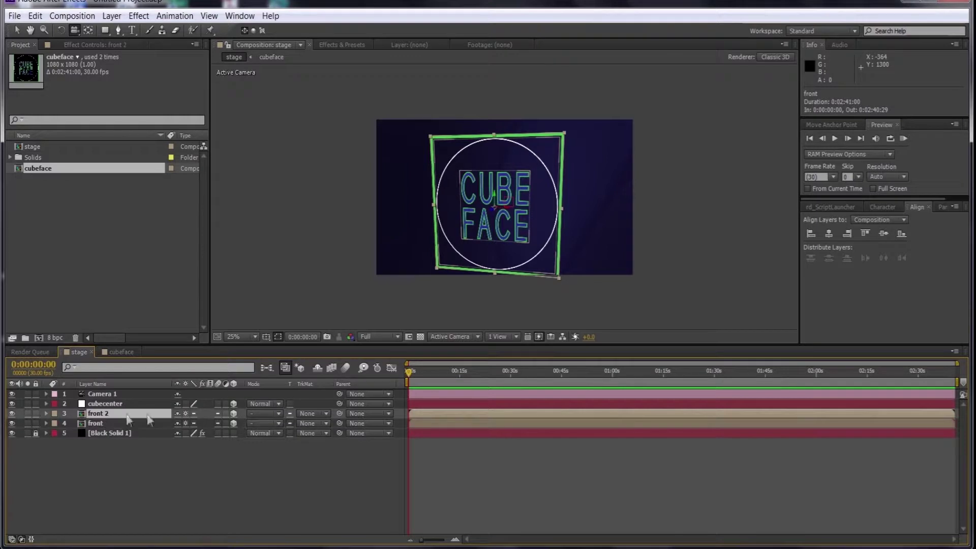
left_click(389, 414)
left_click(393, 459)
- Set the cubecenter null's Y Rotation to 180° to swing the parented copy to the cube's back
left_click(46, 403)
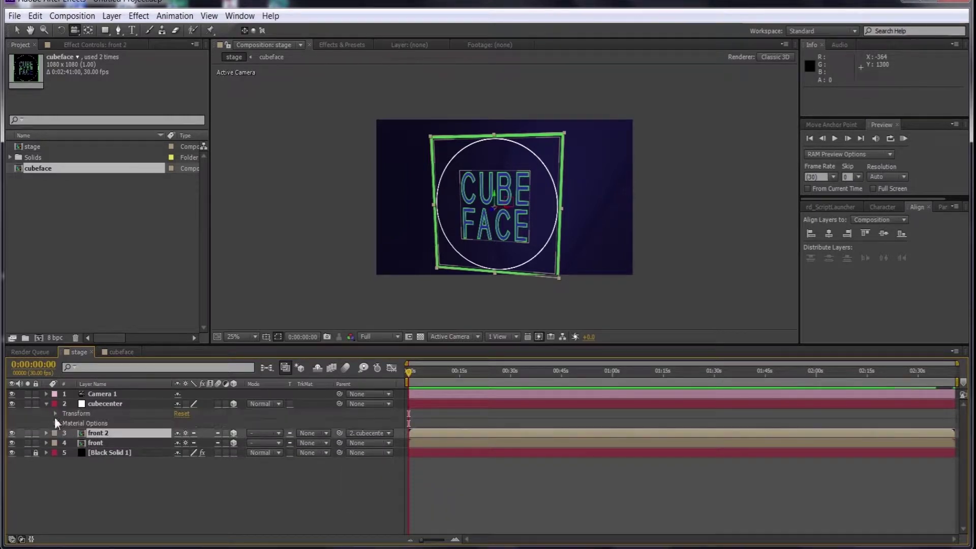
left_click(55, 413)
left_click(94, 472)
left_click_drag(202, 472, 290, 484)
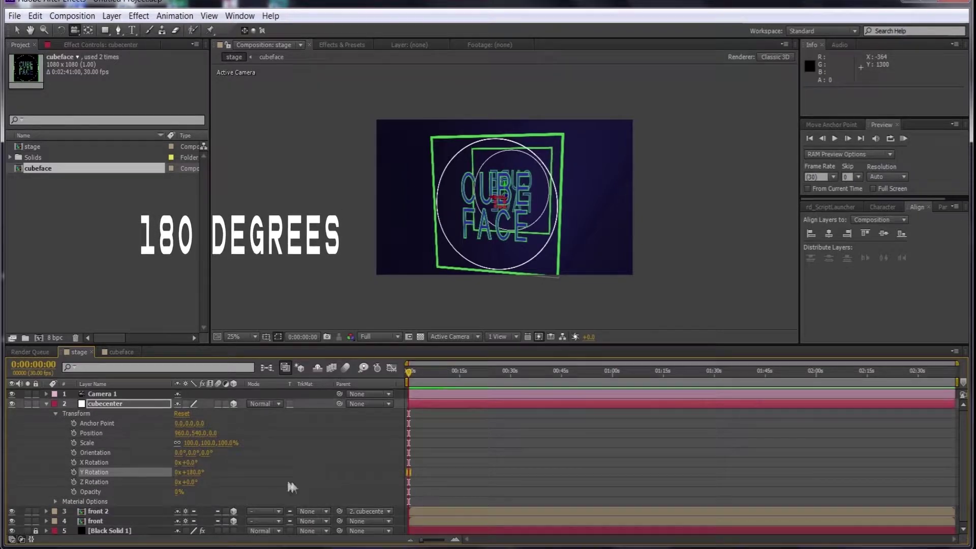
- Remove the front 2 layer's parent and rename the layer as back
left_click(46, 403)
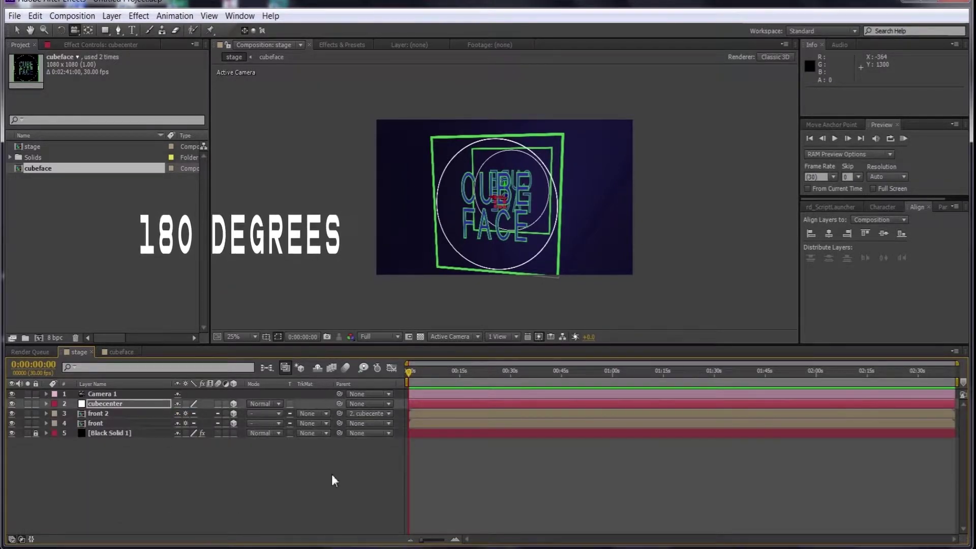
left_click(388, 412)
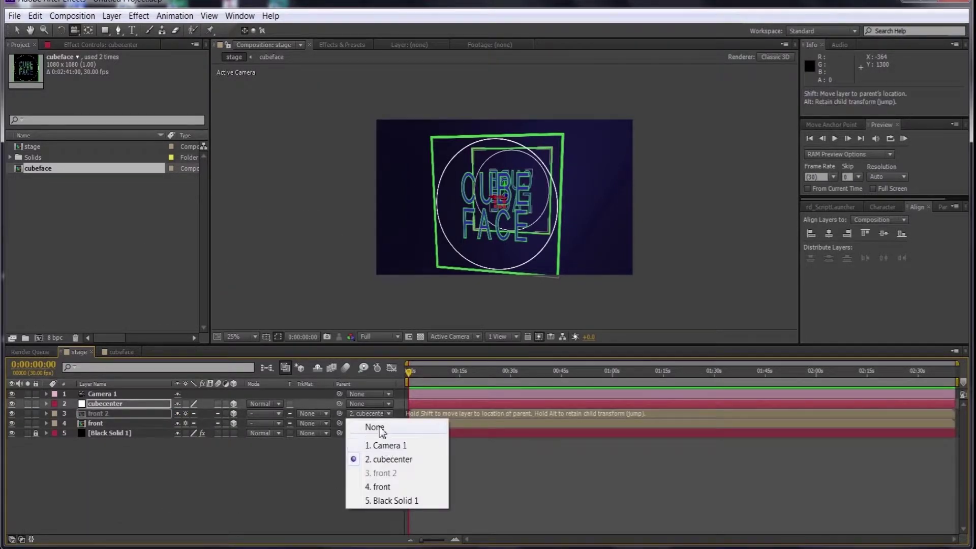
left_click(379, 428)
left_click(101, 413)
key("Return")
type("back")
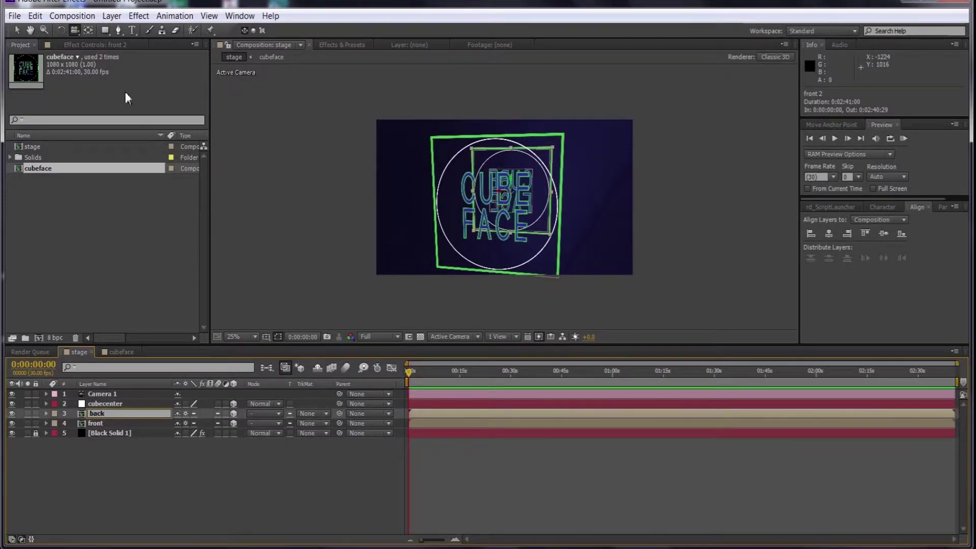
- Duplicate the front and back layers together and parent both copies to the cubecenter null
left_click(74, 31)
mouse_move(550, 207)
left_mouse_down()
mouse_move(502, 211)
mouse_move(548, 211)
left_mouse_up()
left_click(99, 460)
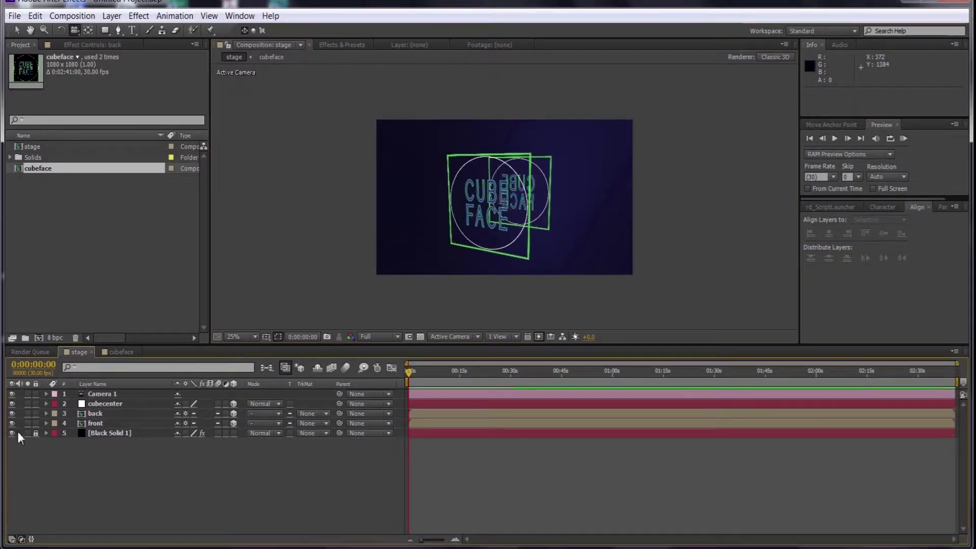
left_click(136, 424)
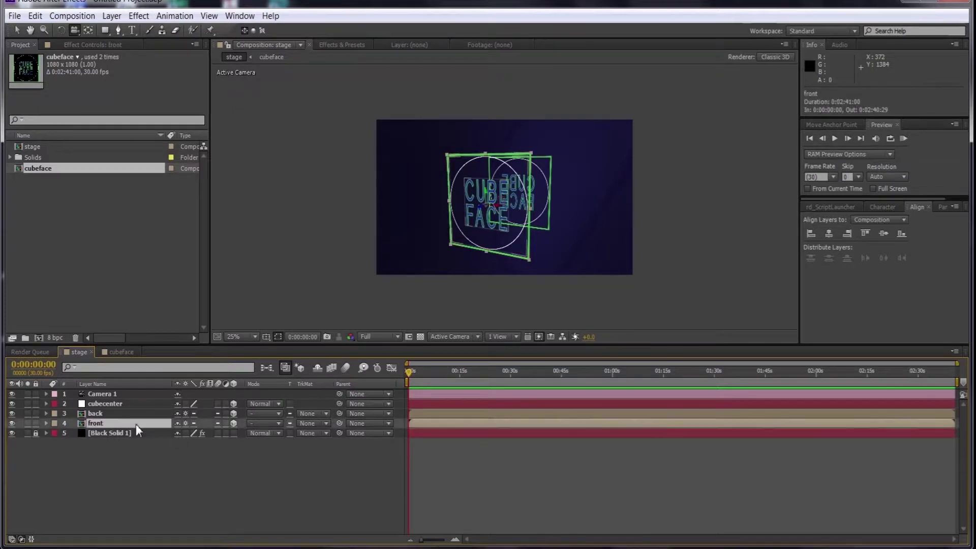
left_click(135, 412, "ctrl")
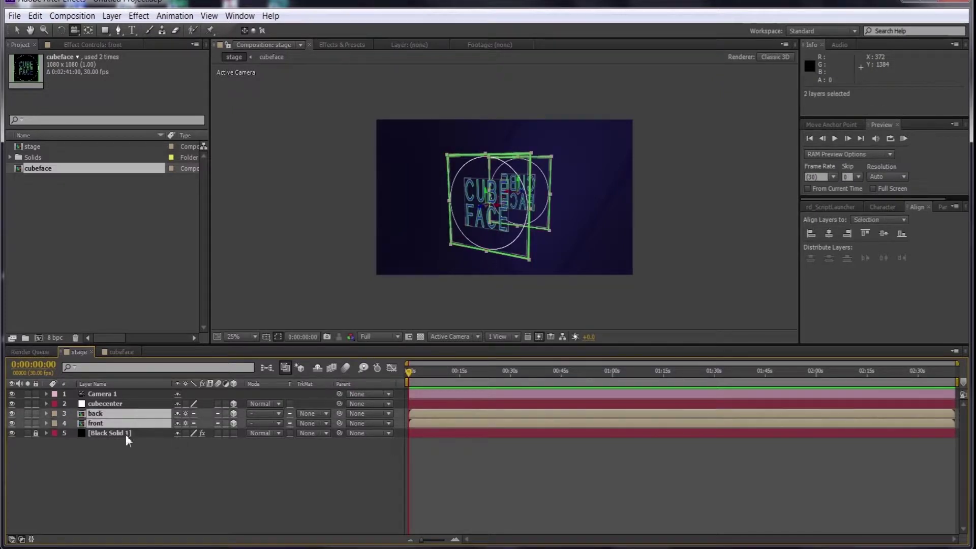
key("ctrl+d")
left_click(389, 434)
left_click(389, 352)
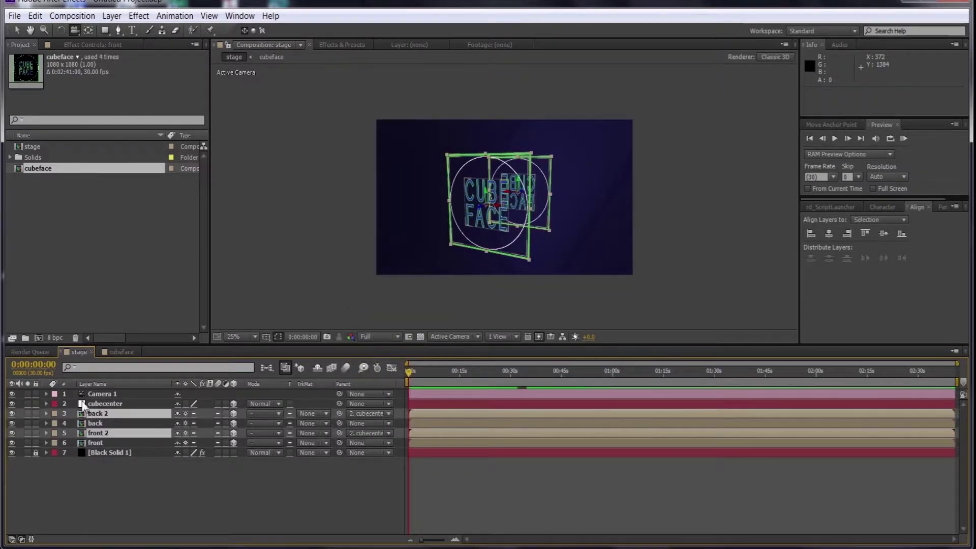
- Set the cubecenter null's Y Rotation to 270° to swing both parented copies onto the cube's sides
left_click(46, 403)
left_click_drag(192, 472, 245, 481)
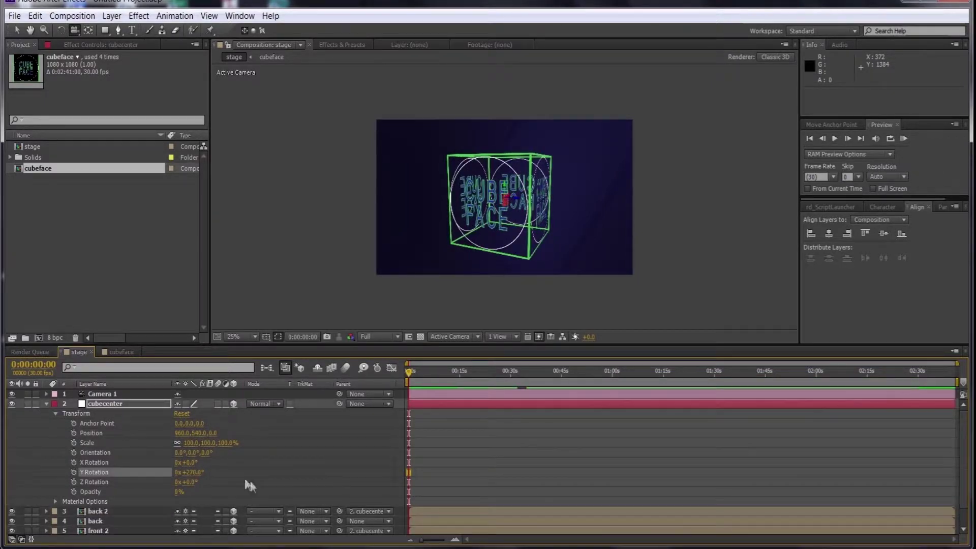
left_click(47, 404)
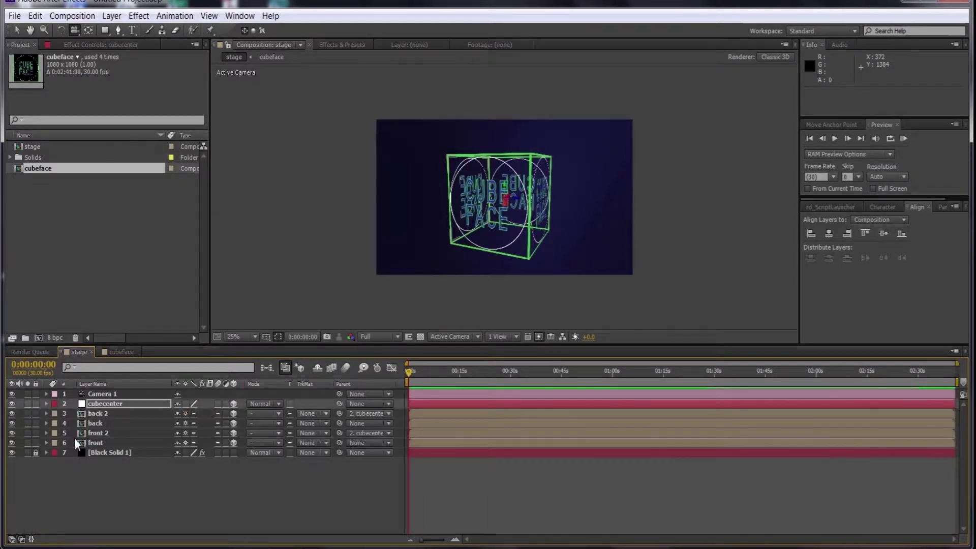
- Remove the back 2 layer's parent and rename the layer as right
left_click(389, 413)
left_click(388, 432)
left_click(105, 412)
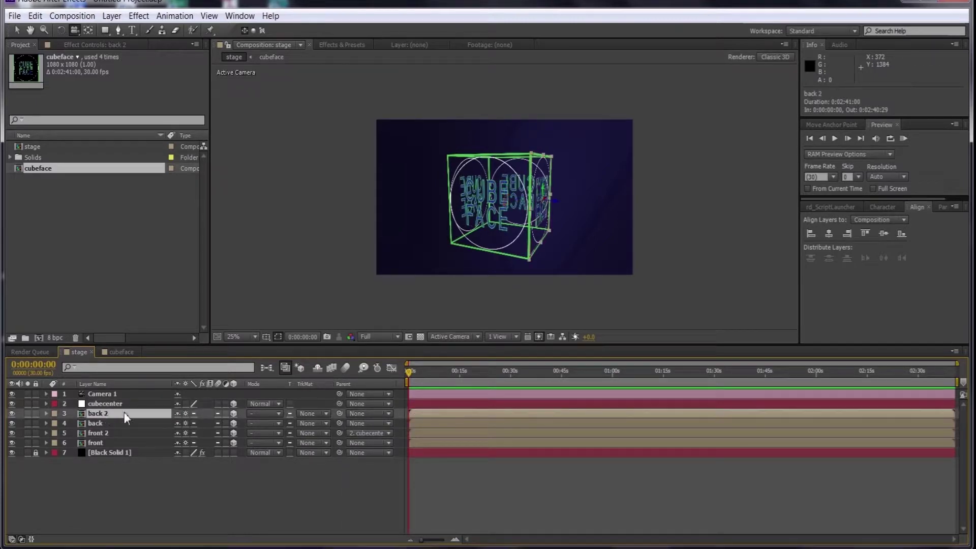
key("Return")
type("right")
- Remove the front 2 layer's parent and rename the layer as left
left_click(100, 431)
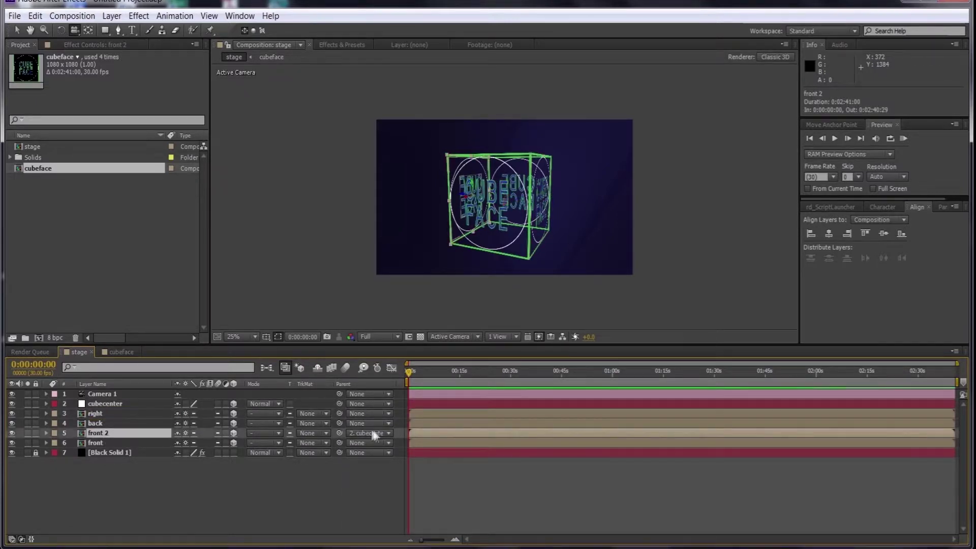
left_click(389, 433)
left_click(375, 320)
left_click(105, 434)
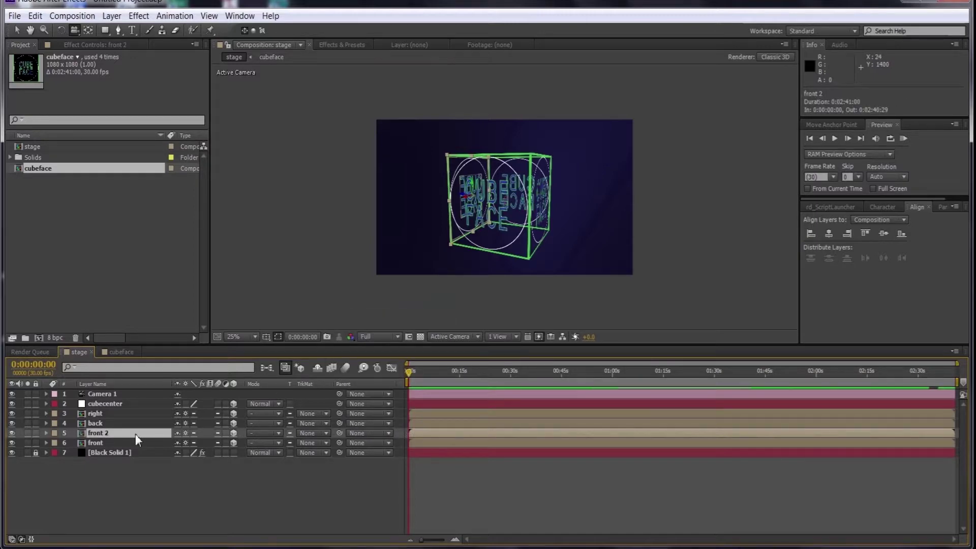
key("Return")
type("left")
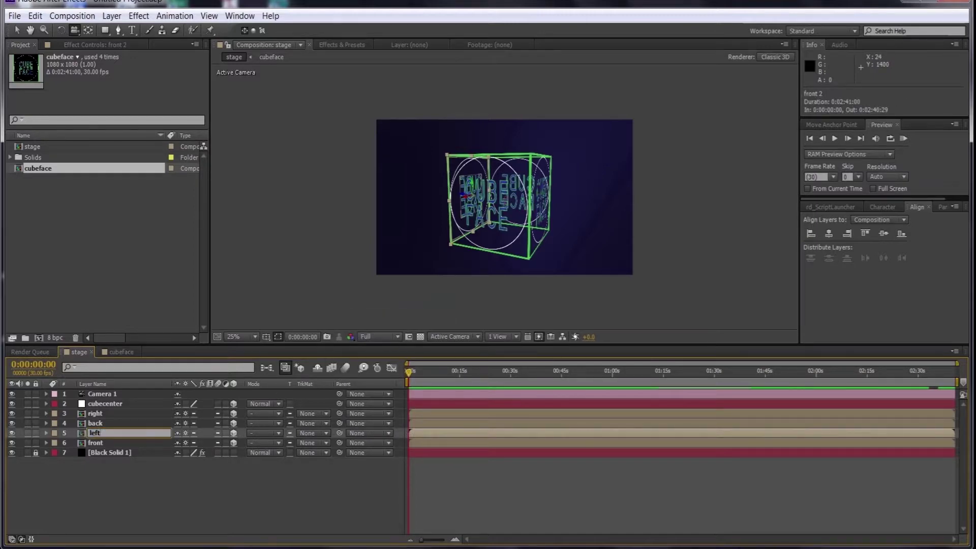
left_click(125, 465)
- Move the back layer directly above front and duplicate the pair, parenting both copies to the cubecenter null
left_click_drag(112, 423, 104, 440)
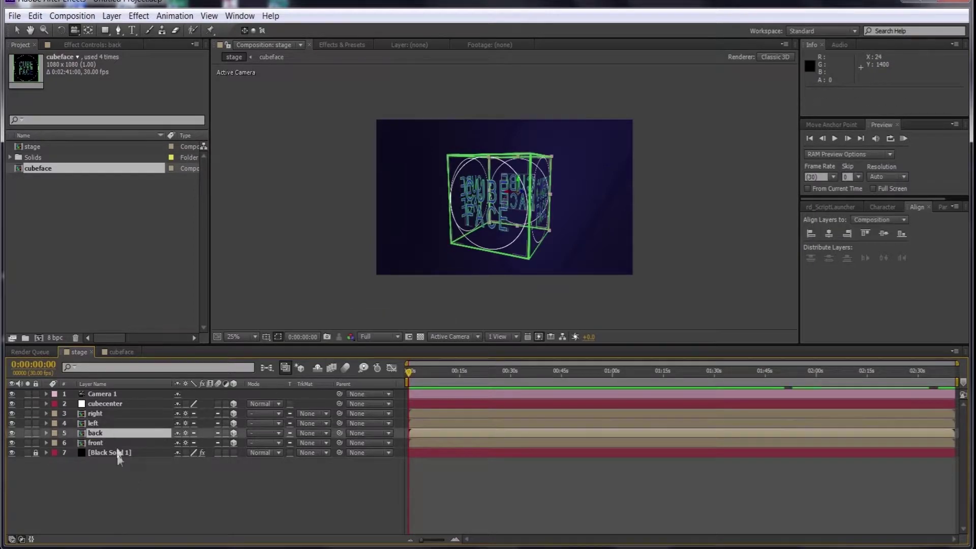
left_click(103, 444, "shift")
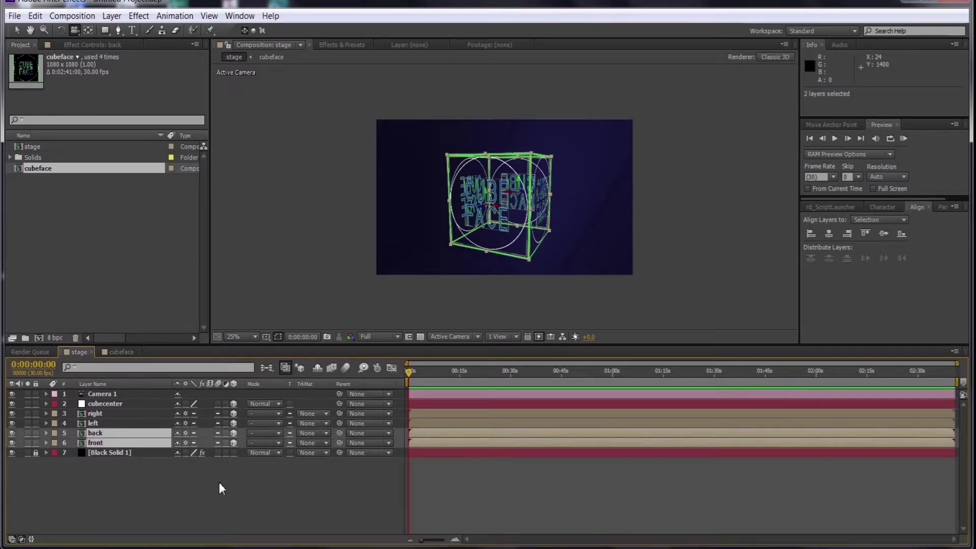
key("ctrl+d")
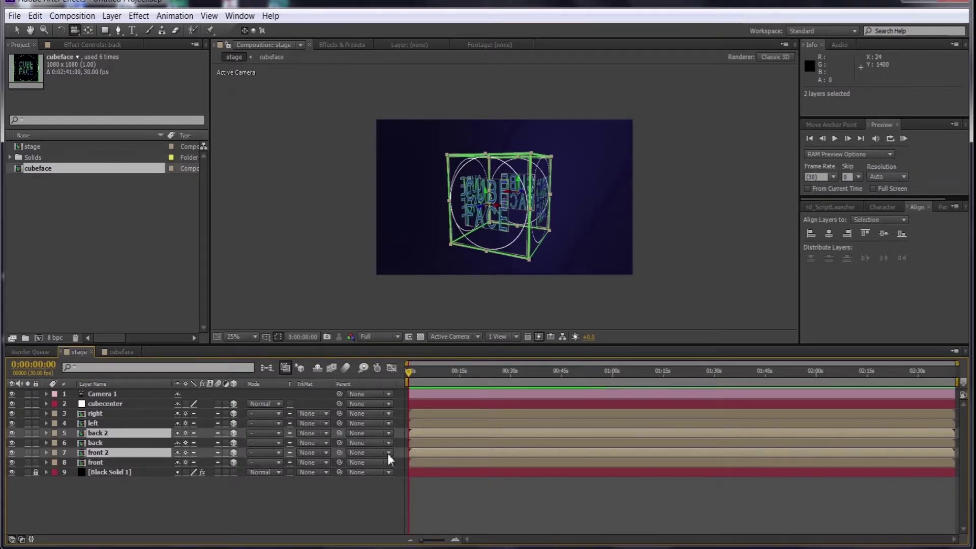
left_click(388, 454)
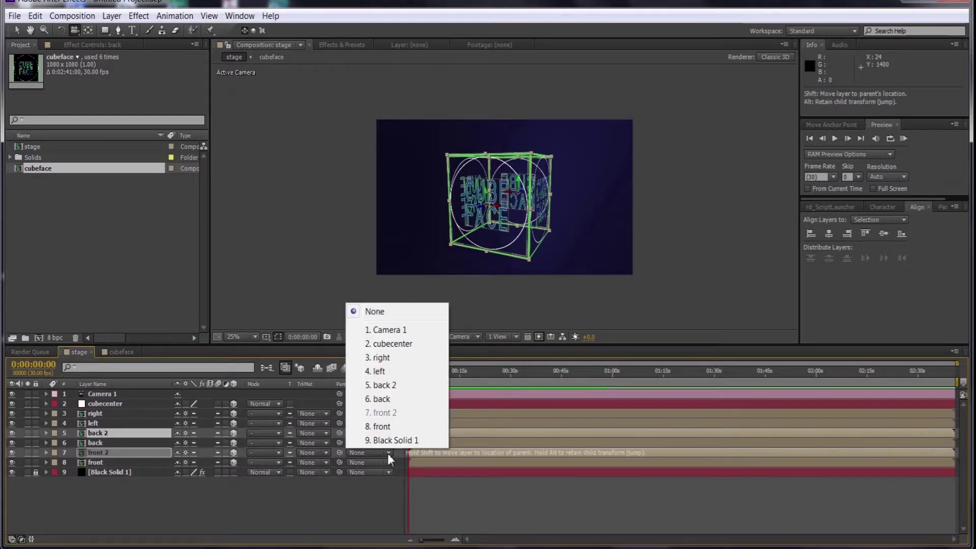
left_click(402, 344)
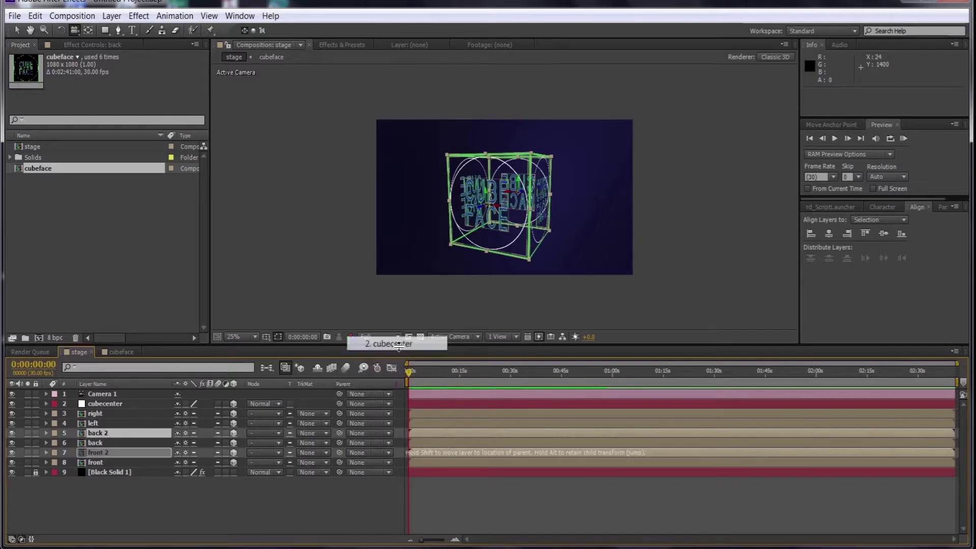
- Set the cubecenter null's Z Rotation to 90° to turn the two new copies into the cube's top and bottom
left_click(46, 404)
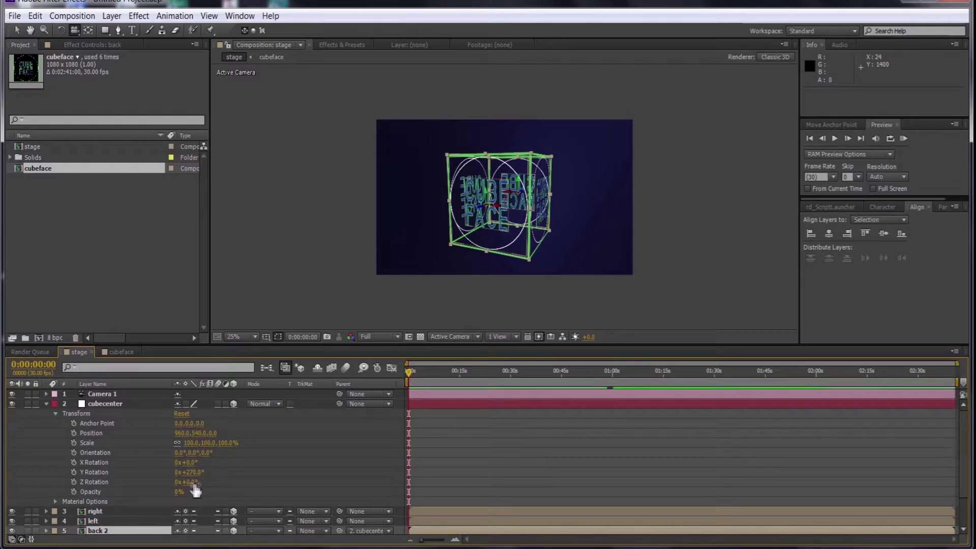
left_click_drag(191, 483, 242, 485)
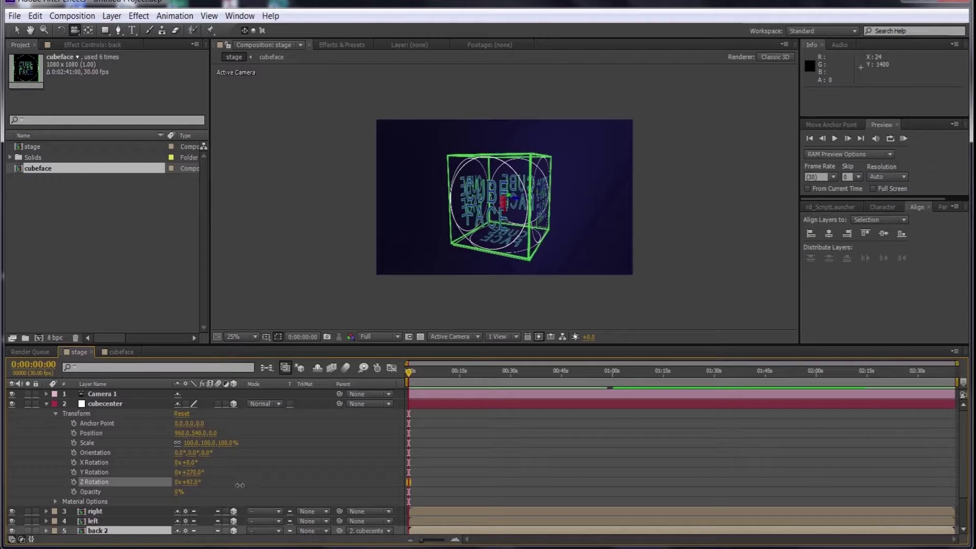
left_click(46, 404)
- Remove the back 2 layer's parent and rename the layer as botm
left_click(388, 432)
left_click(375, 292)
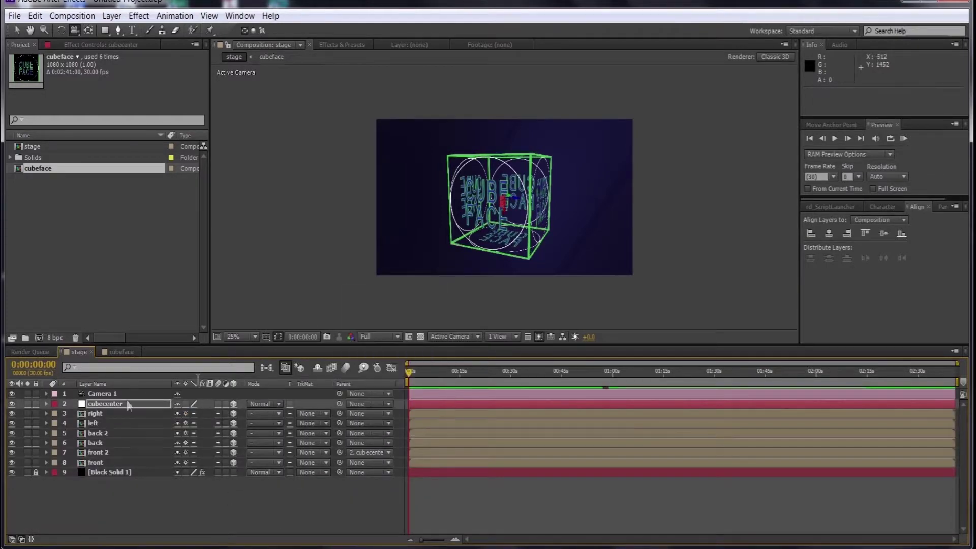
left_click(93, 432)
key("Return")
type("botm")
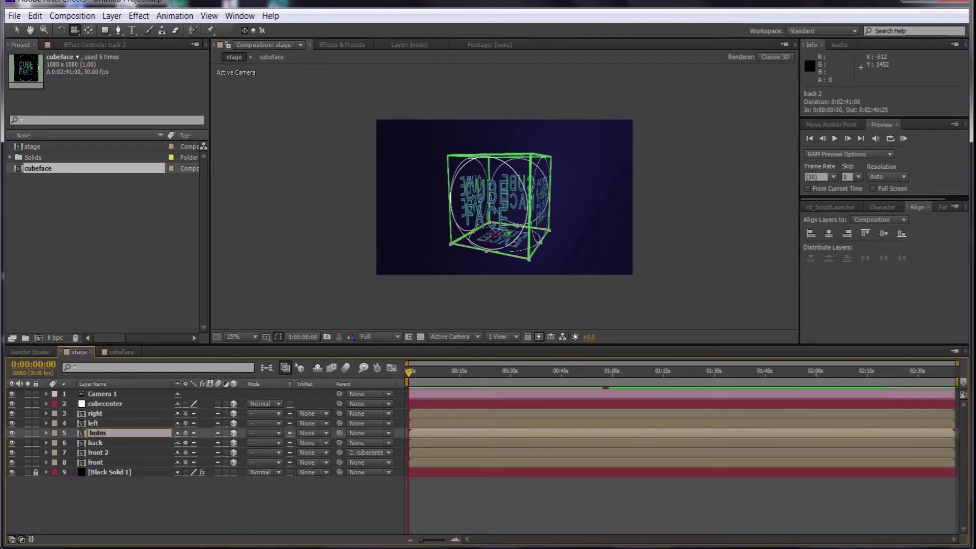
- Rename the front 2 layer as top and remove its parent
left_click(110, 450)
key("Return")
type("top")
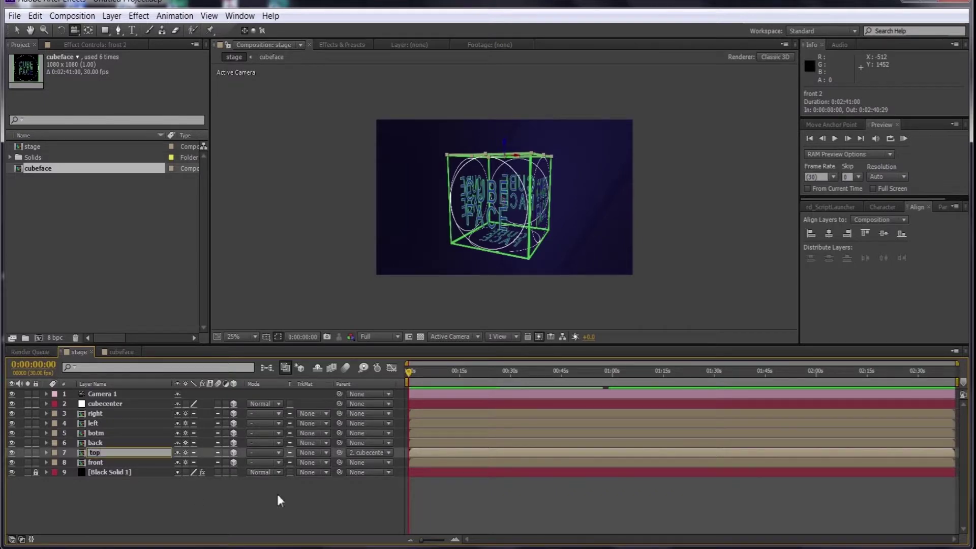
left_click(388, 452)
left_click(386, 313)
- Pre-compose the cubecenter null and all six face layers as Pre-comp 1, moving all attributes and opening the new composition
left_click(110, 462)
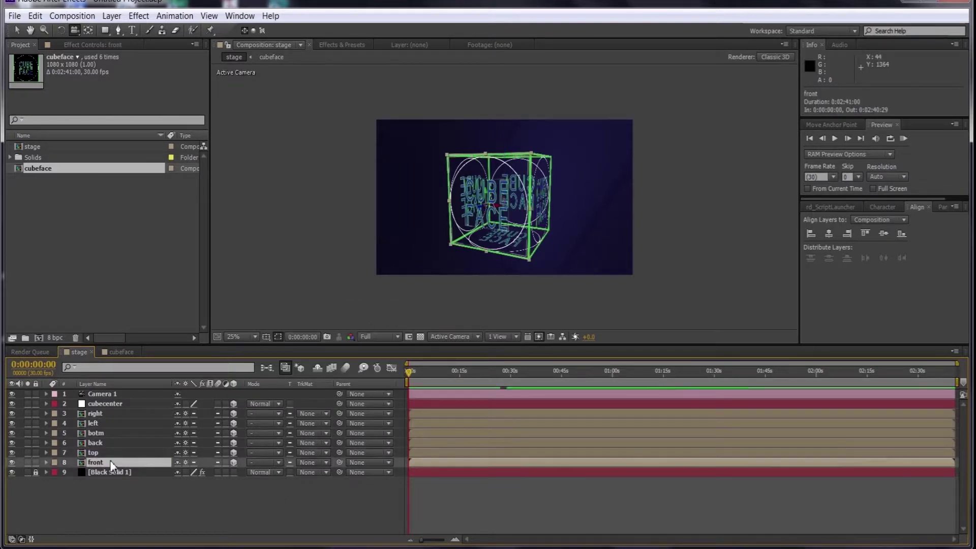
left_click(104, 405, "shift")
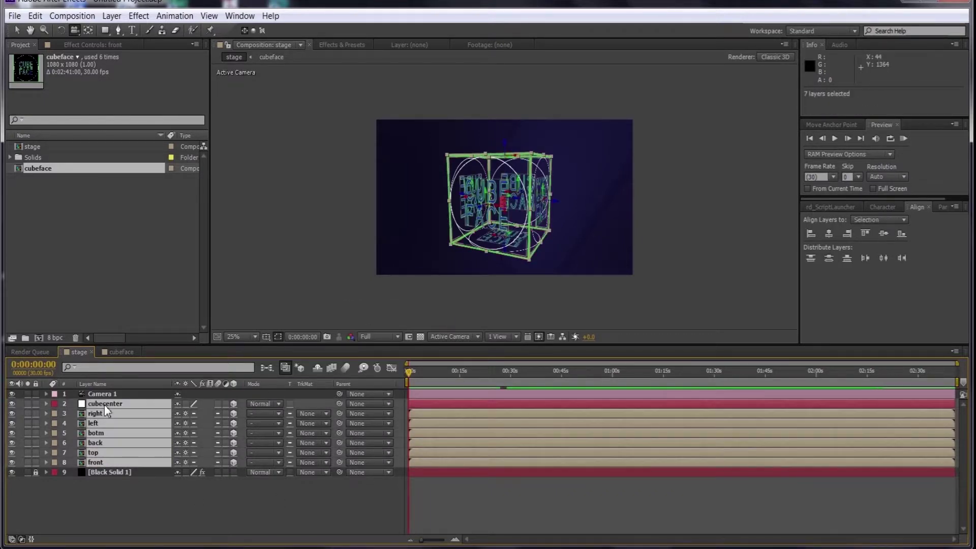
right_click(136, 448)
left_click(179, 450)
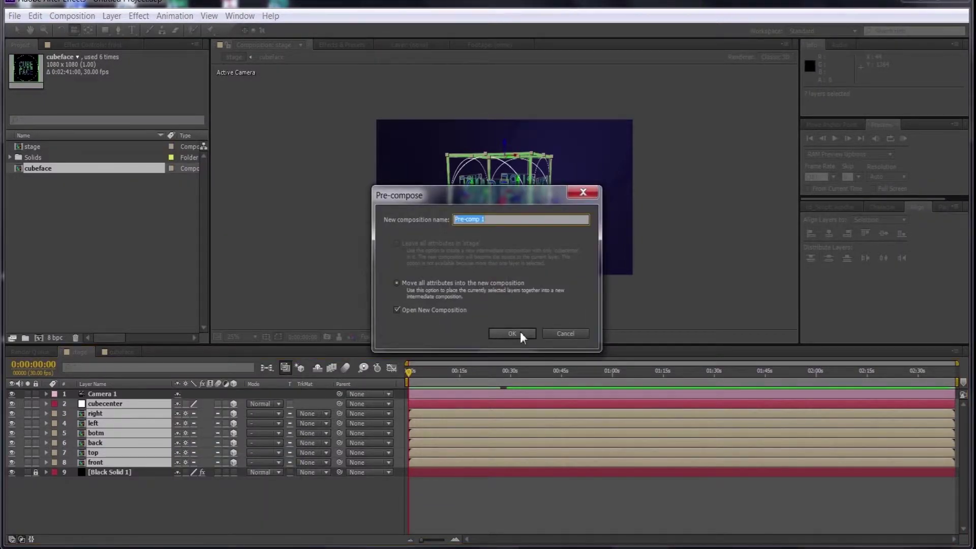
left_click(513, 334)
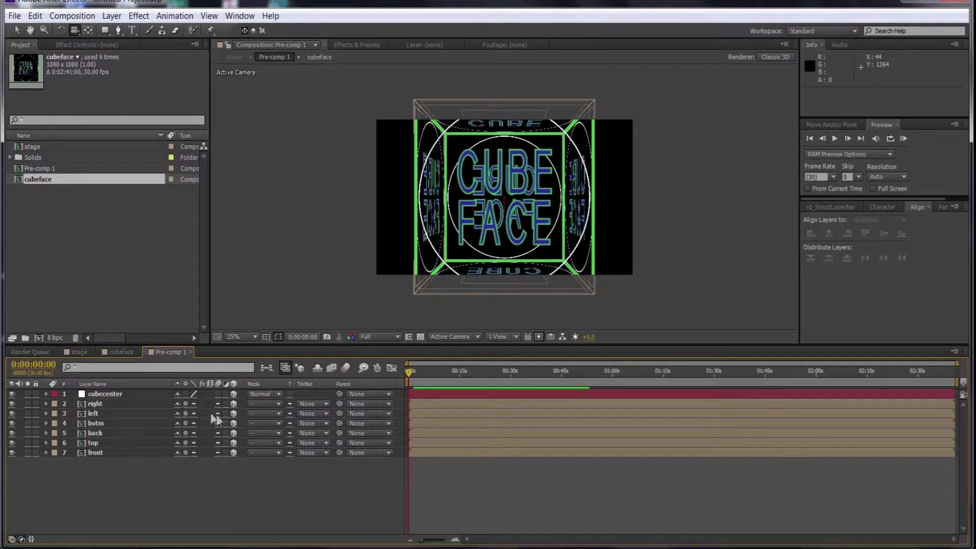
- Reset the cubecenter null's transform properties inside Pre-comp 1
left_click(46, 394)
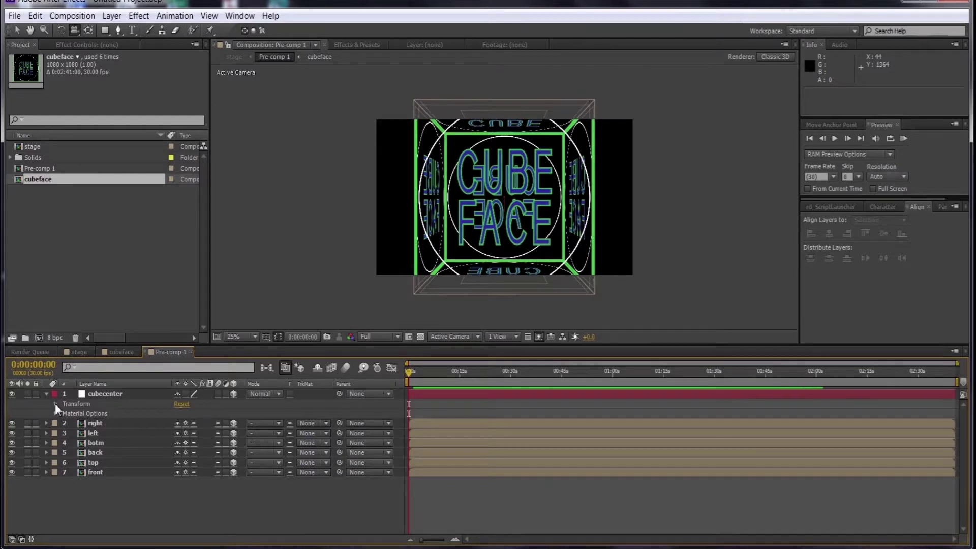
left_click(55, 403)
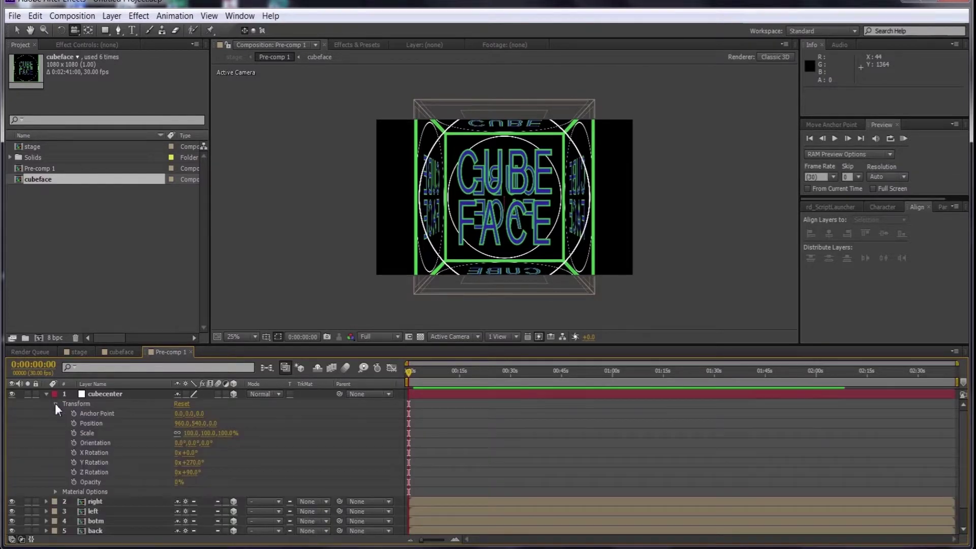
left_click(182, 404)
left_click(46, 394)
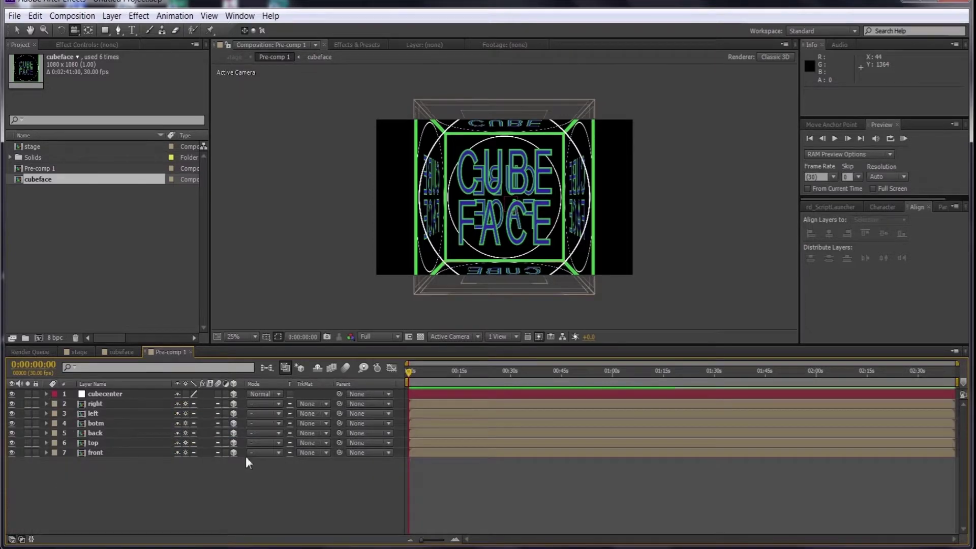
- Parent all six face layers in Pre-comp 1 to the cubecenter null
left_click_drag(100, 488, 130, 405)
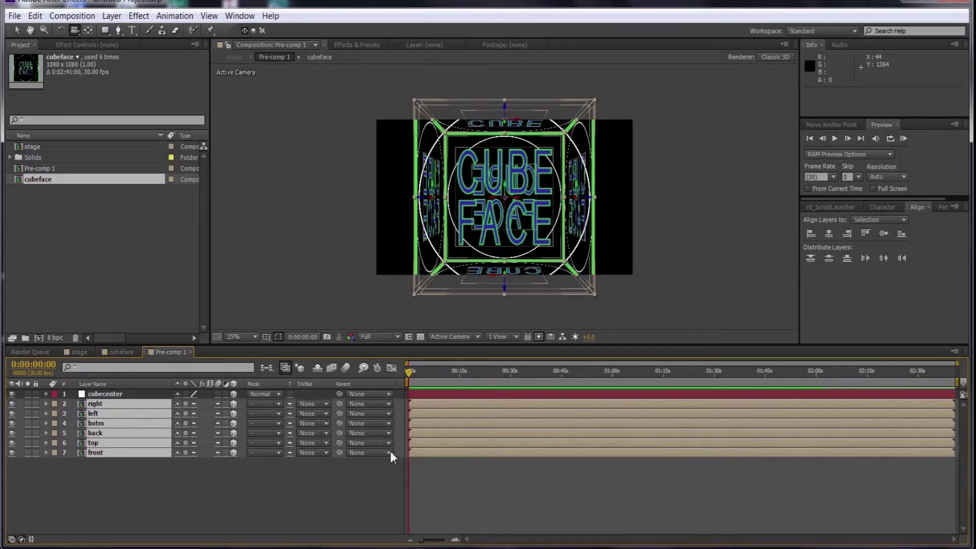
left_click(390, 453)
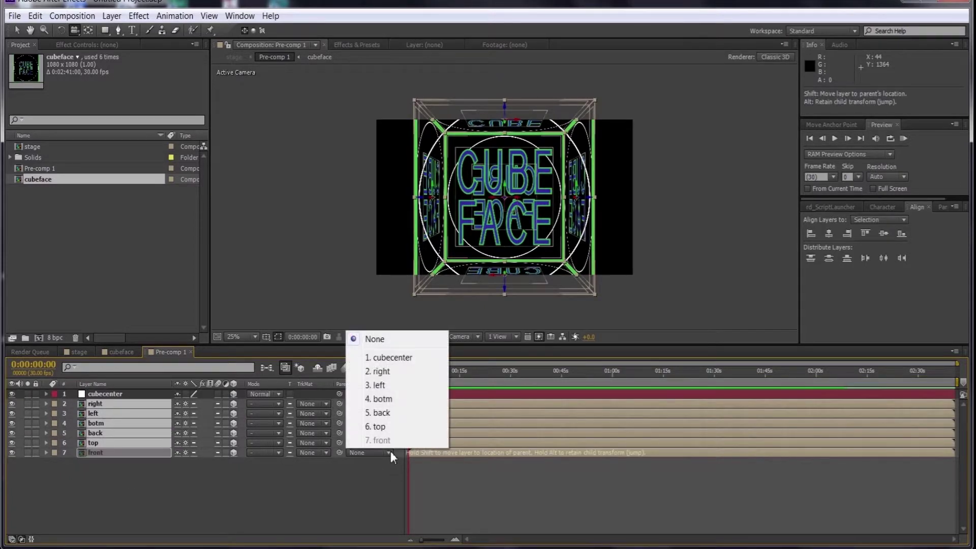
left_click(392, 358)
- In the stage composition, rename the Pre-comp 1 layer as cube and turn on its collapse transformations and 3D switches
left_click_drag(105, 435, 114, 442)
left_click(88, 352)
key("Return")
type("cub")
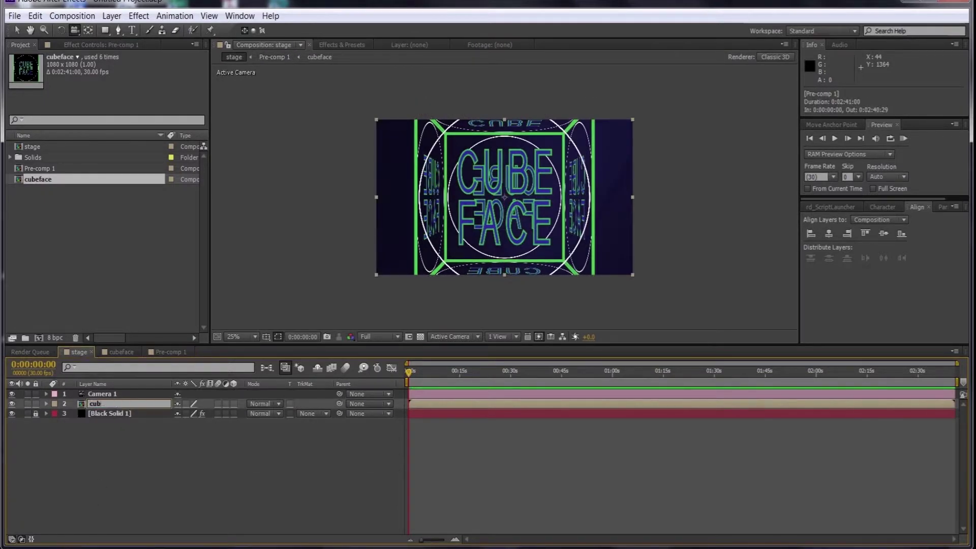
type("e")
key("Return")
left_click(186, 404)
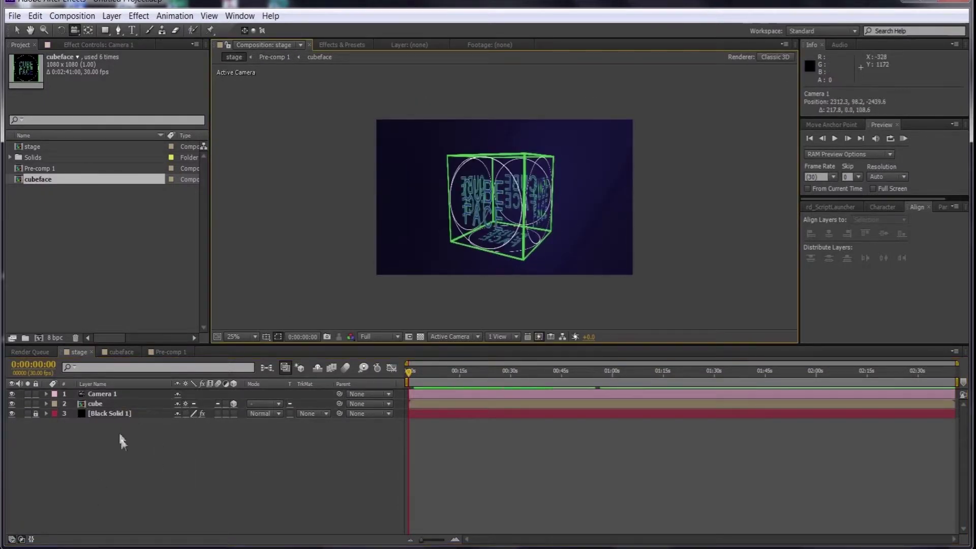
- Add a null to the stage composition, name it cube-control, and parent the cube layer to it
key("ctrl+alt+shift+y")
key("Return")
type("cub")
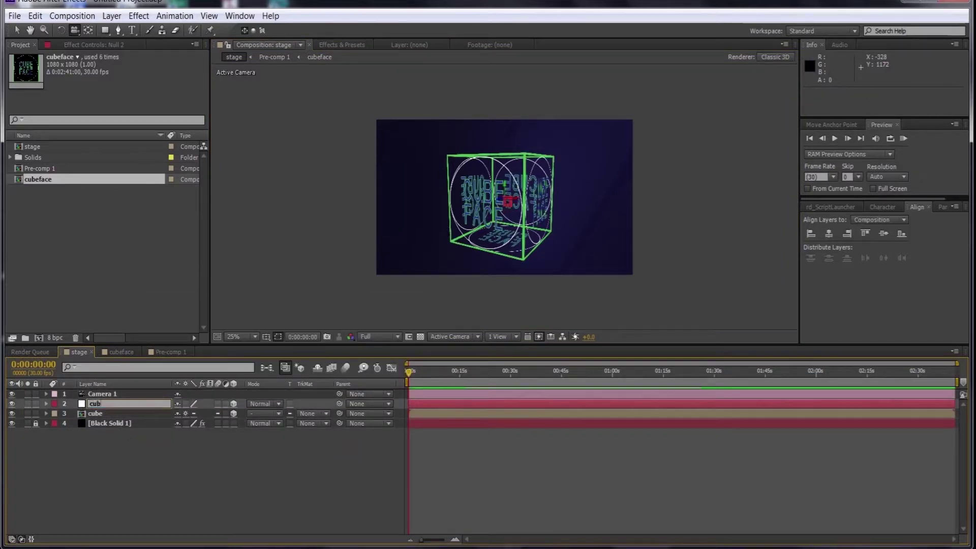
type("e-control")
key("Return")
left_click_drag(340, 414, 92, 404)
- Keyframe cube-control's Y Rotation from -118° at the start to an end keyframe at about 15 seconds, and end the work area there
left_click(46, 404)
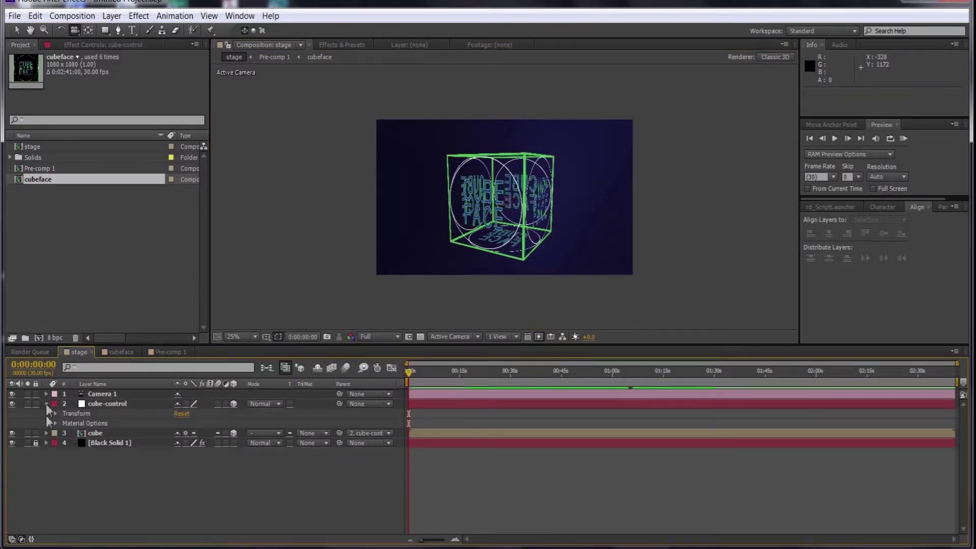
left_click(55, 413)
left_click_drag(190, 472, 341, 473)
left_click(74, 472)
key("n")
key("space")
- Create a short scale pulse on cube-control with four Scale keyframes between about 3 and 4 seconds
left_click(73, 443)
mouse_move(225, 443)
left_mouse_down()
mouse_move(234, 443)
mouse_move(214, 443)
left_mouse_up()
scroll(529, 452, "up", 3)
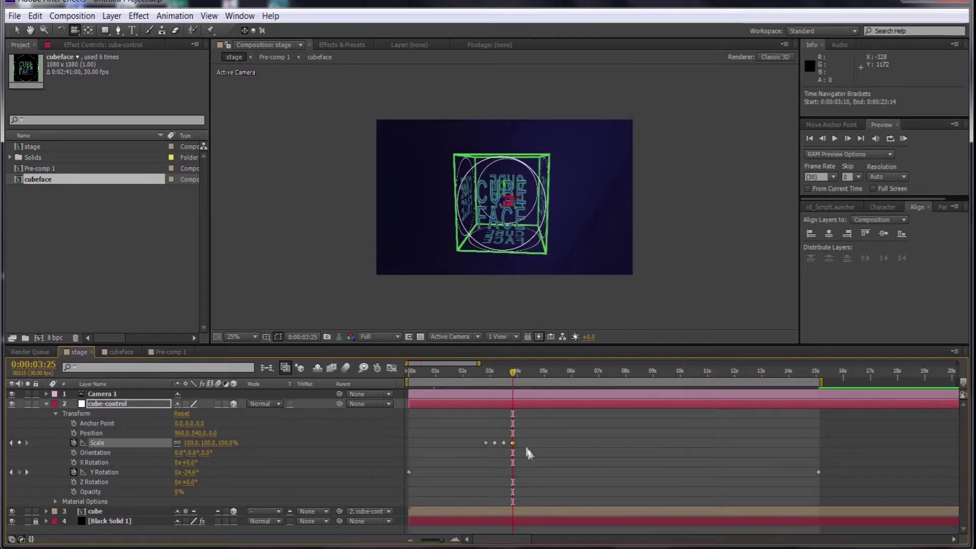
- Tighten the four Scale keyframes, paste copies of them at about 1, 4, 6 and 8 seconds, and preview the animation
left_click_drag(529, 453, 506, 443)
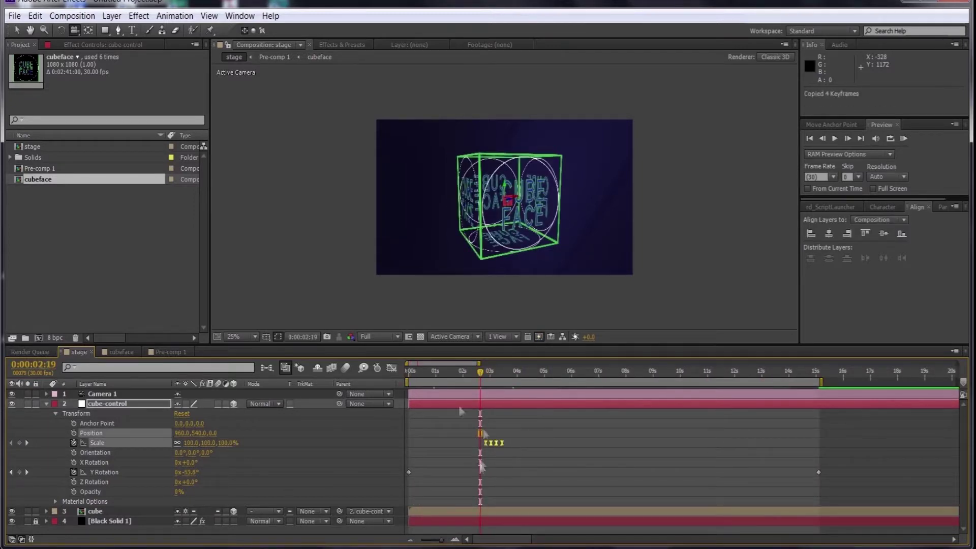
left_click(572, 379)
key("ctrl+v")
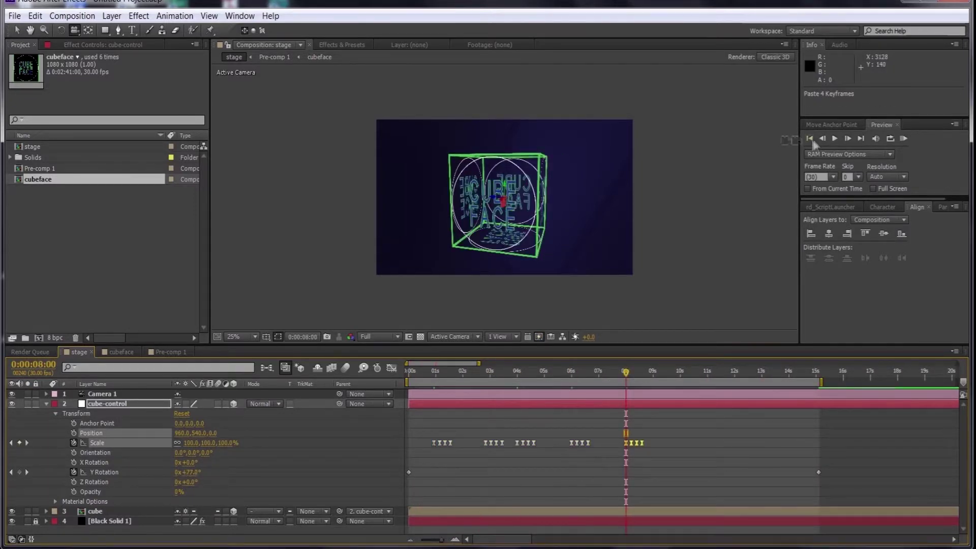
left_click(904, 139)
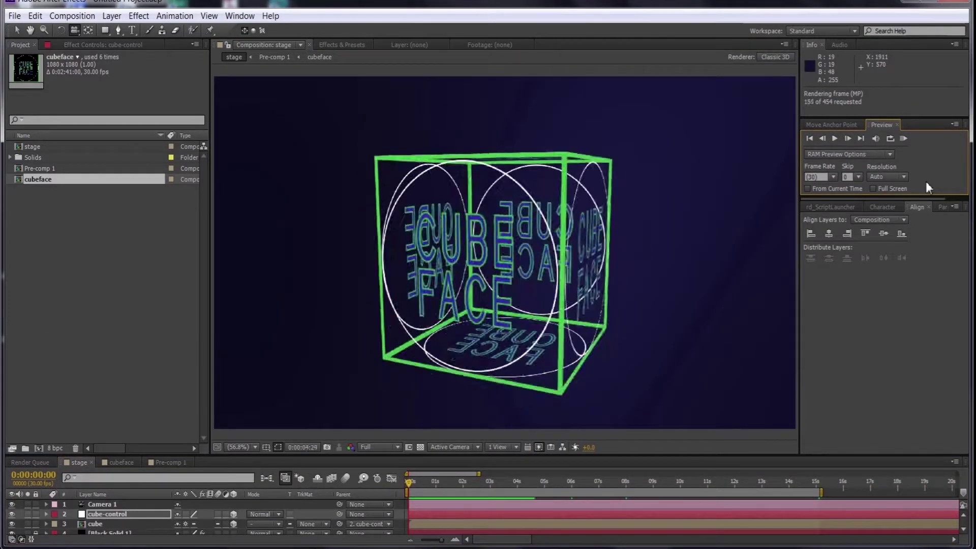
- Keyframe cube-control's X and Z Rotation at the start, about 7 seconds and about 15 seconds, and preview the tumbling motion
key("space")
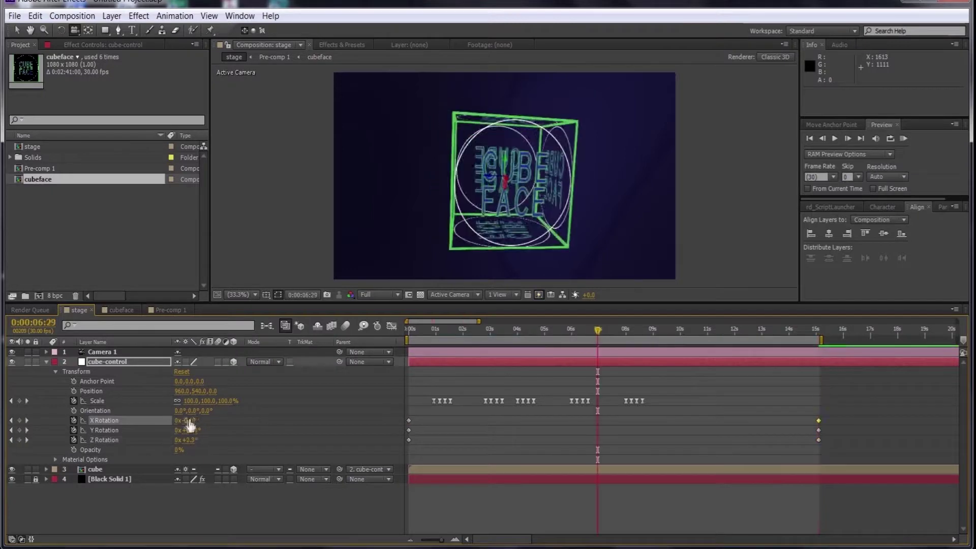
left_click(904, 138)
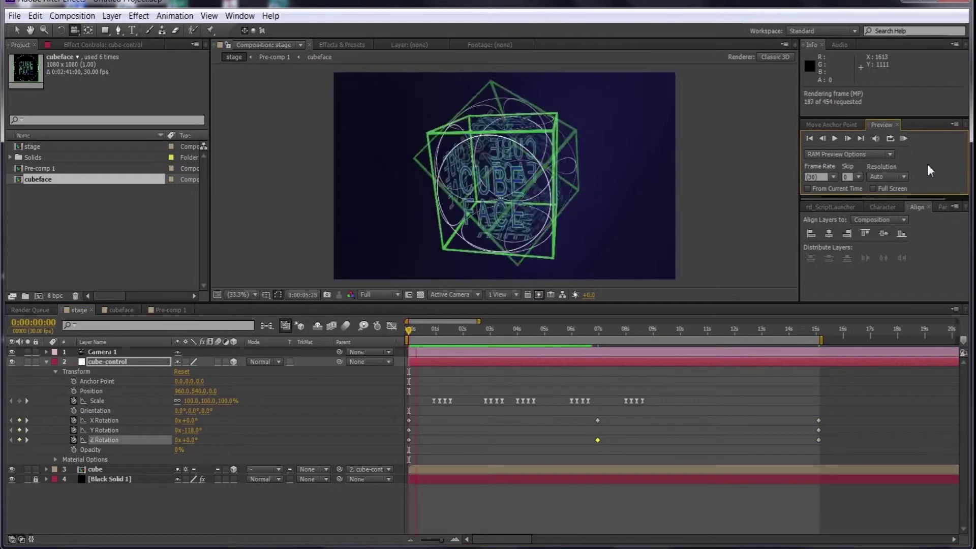
key("space")
- Compress all of cube-control's Scale keyframes to end before 4 seconds and paste copies at about 5, 9 and 12 seconds
left_click_drag(663, 399, 426, 405)
left_click_drag(643, 401, 579, 403)
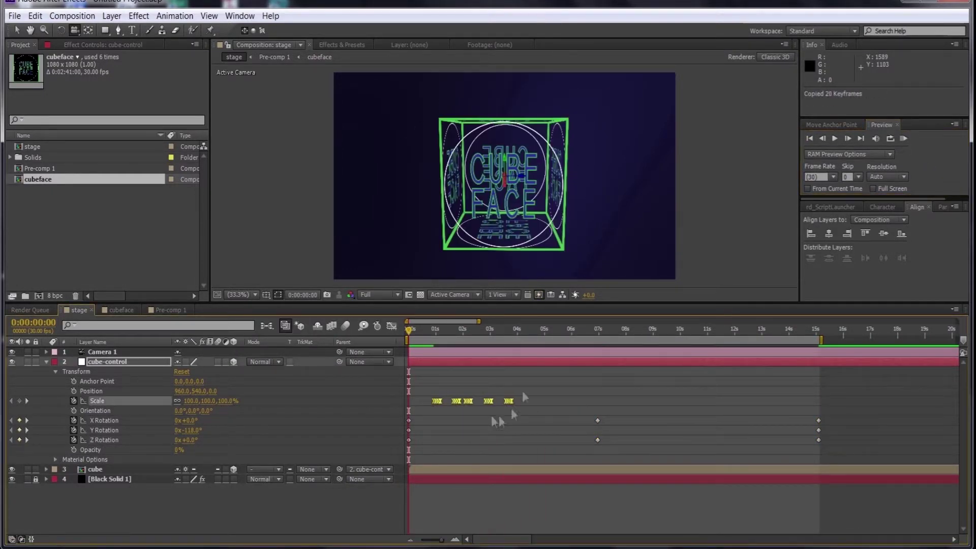
left_click(546, 330)
key("ctrl+v")
left_click(645, 330)
key("ctrl+v")
left_click(738, 330)
key("ctrl+v")
- Enlarge the composition viewer and play a RAM preview of the repeated scale pulses
left_click_drag(549, 303, 549, 423)
left_click(904, 139)
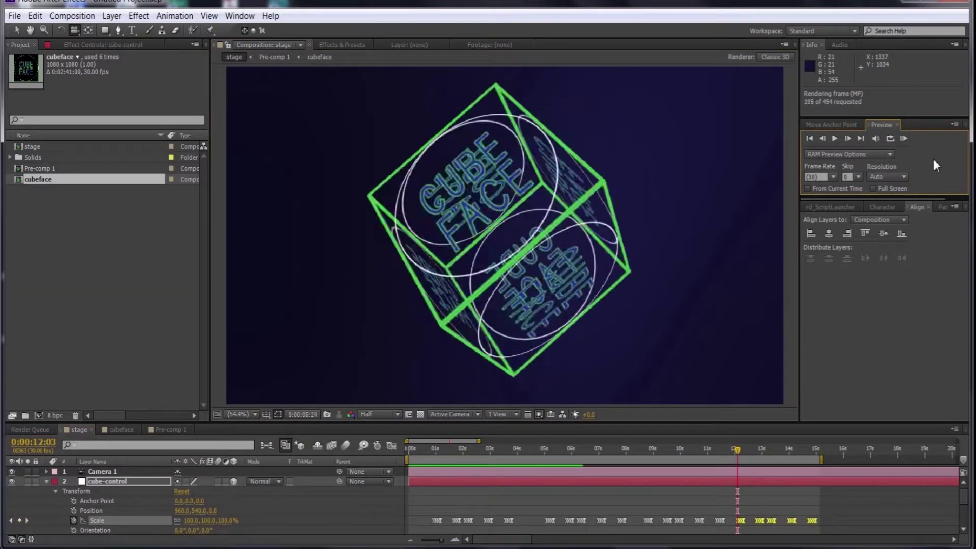
key("space")
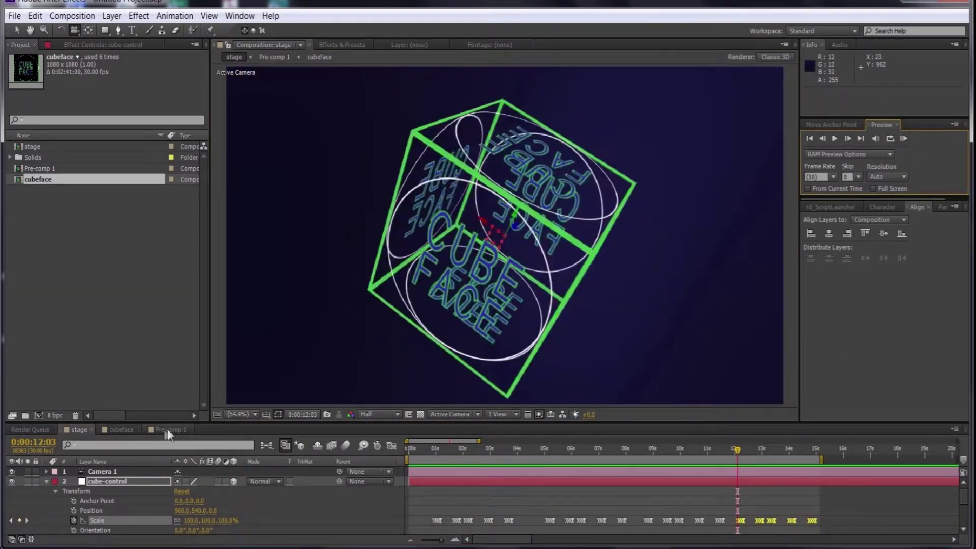
- In the cubeface composition, offset Shape Layer 1's Z position from the face frame and check the cube in stage
left_click(169, 432)
left_click_drag(234, 424, 234, 361)
left_click(213, 492)
left_click(121, 367)
left_click(103, 419)
key("p")
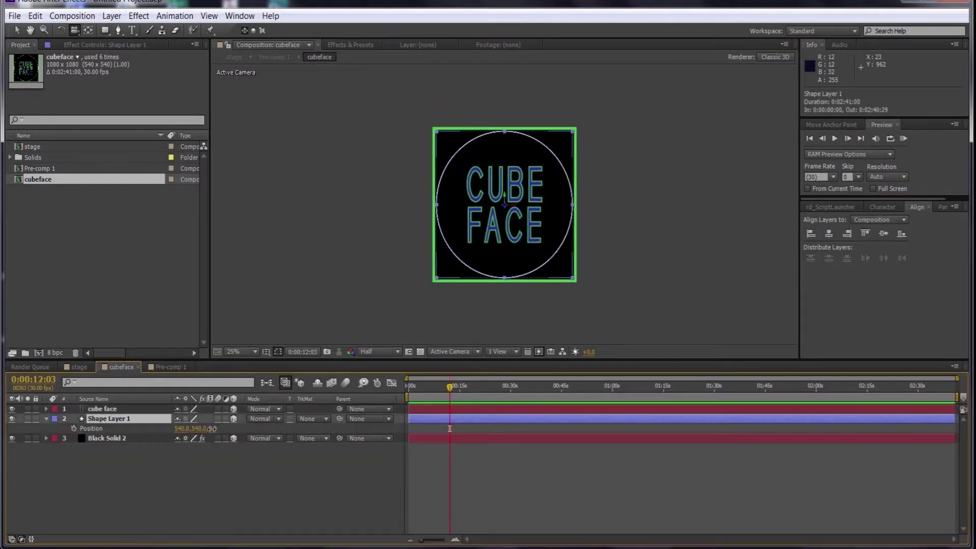
left_click_drag(301, 437, 326, 440)
left_click(79, 367)
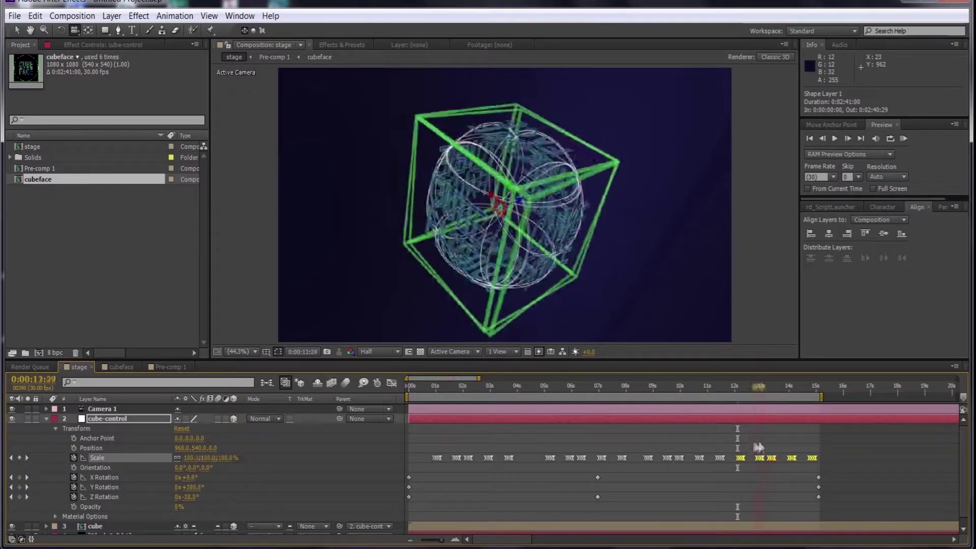
- Add a gradient fill to the circle in cubeface's Shape Layer 1 and set its type to Radial
left_click(121, 367)
left_click(238, 429)
left_click(274, 242)
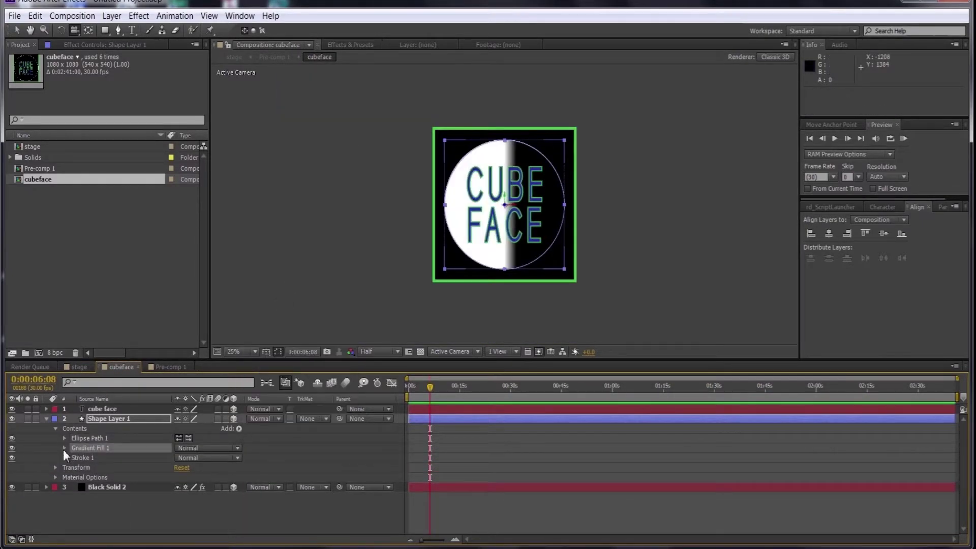
left_click(201, 477)
left_click(203, 497)
- Give the circle's gradient a red end color and a start stop with 0% opacity, and preview the result in stage
left_click(195, 526)
left_click(260, 254)
left_click(165, 328)
left_click(46, 225)
left_click_drag(71, 268, 11, 313)
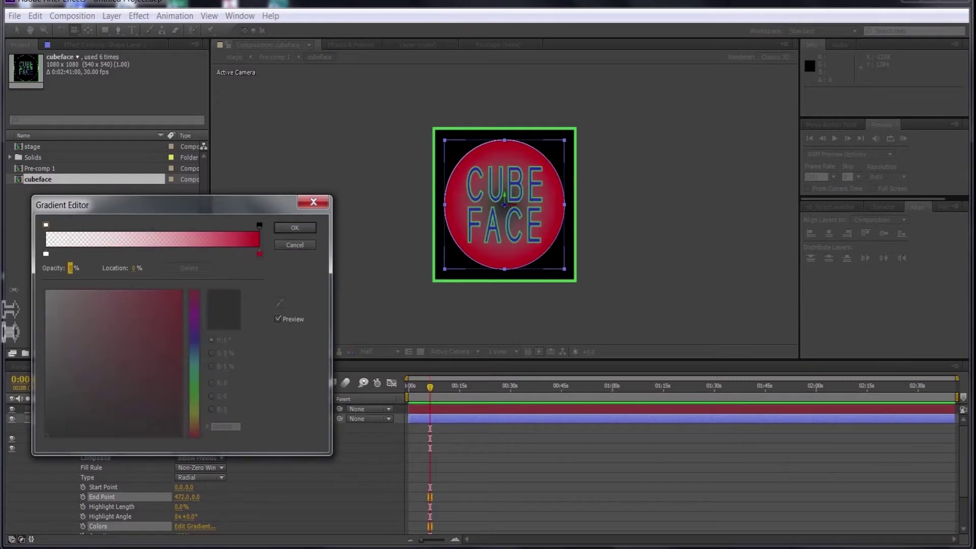
left_click_drag(137, 269, 175, 268)
left_click(294, 227)
left_click(79, 367)
left_click(905, 138)
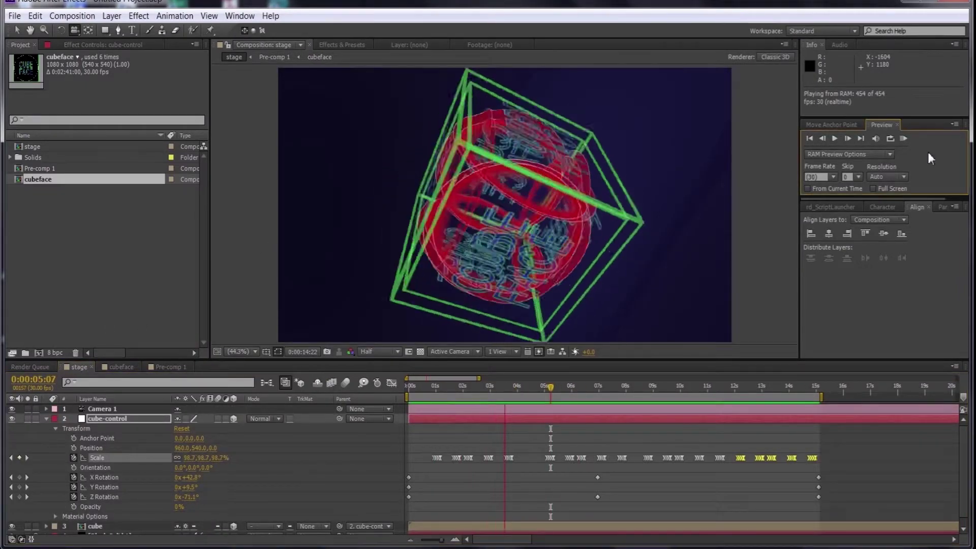